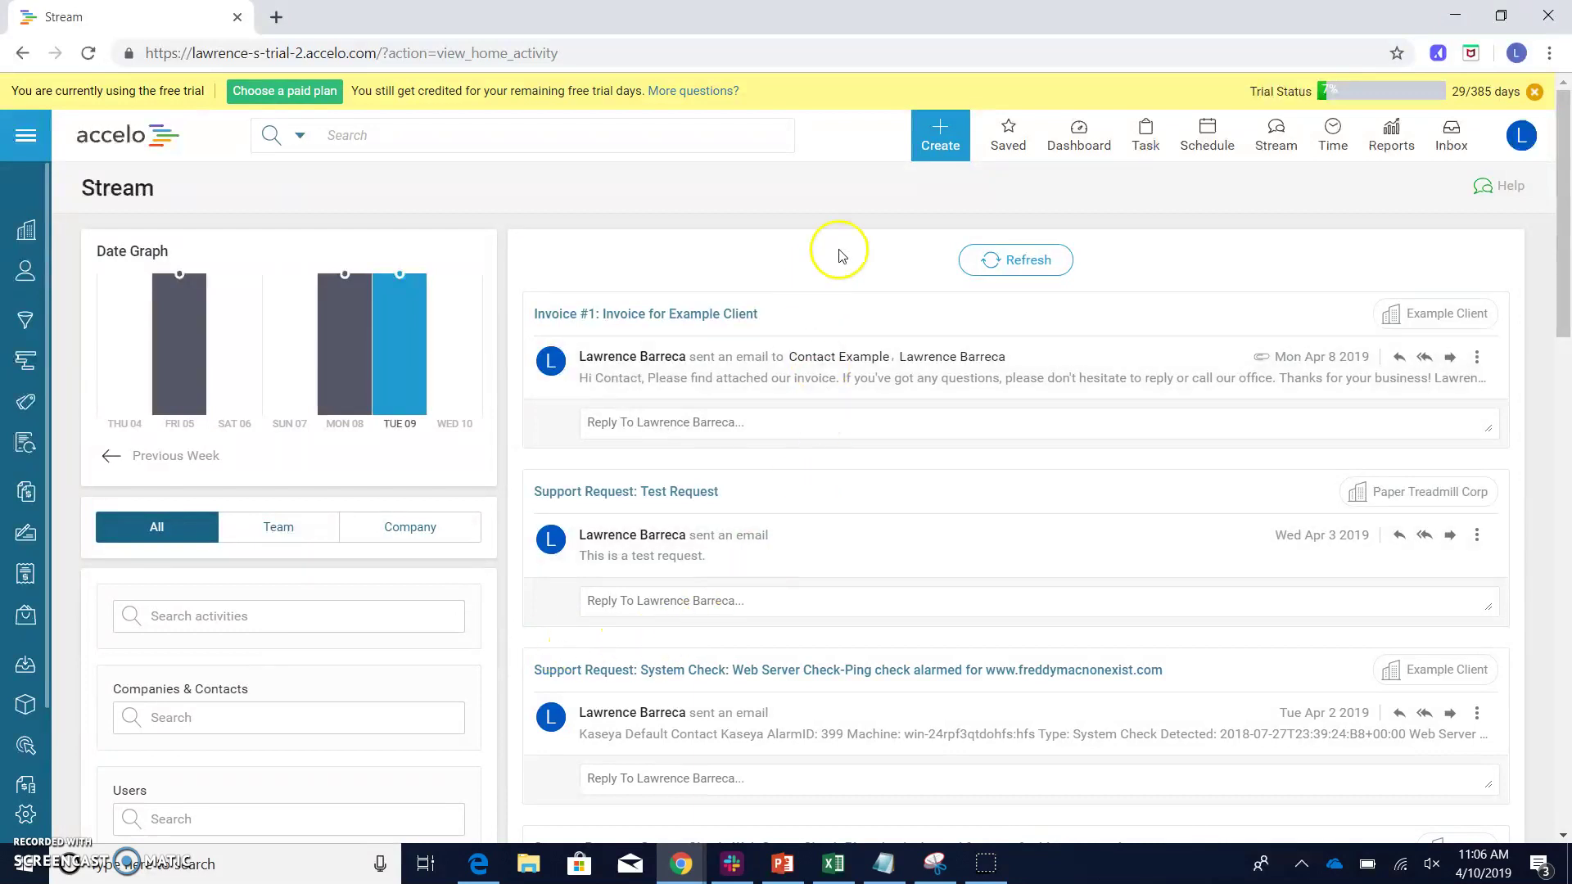
Go to the seven-entry companies list and open an empty Add Company form.
left_click(936, 147)
left_click(21, 233)
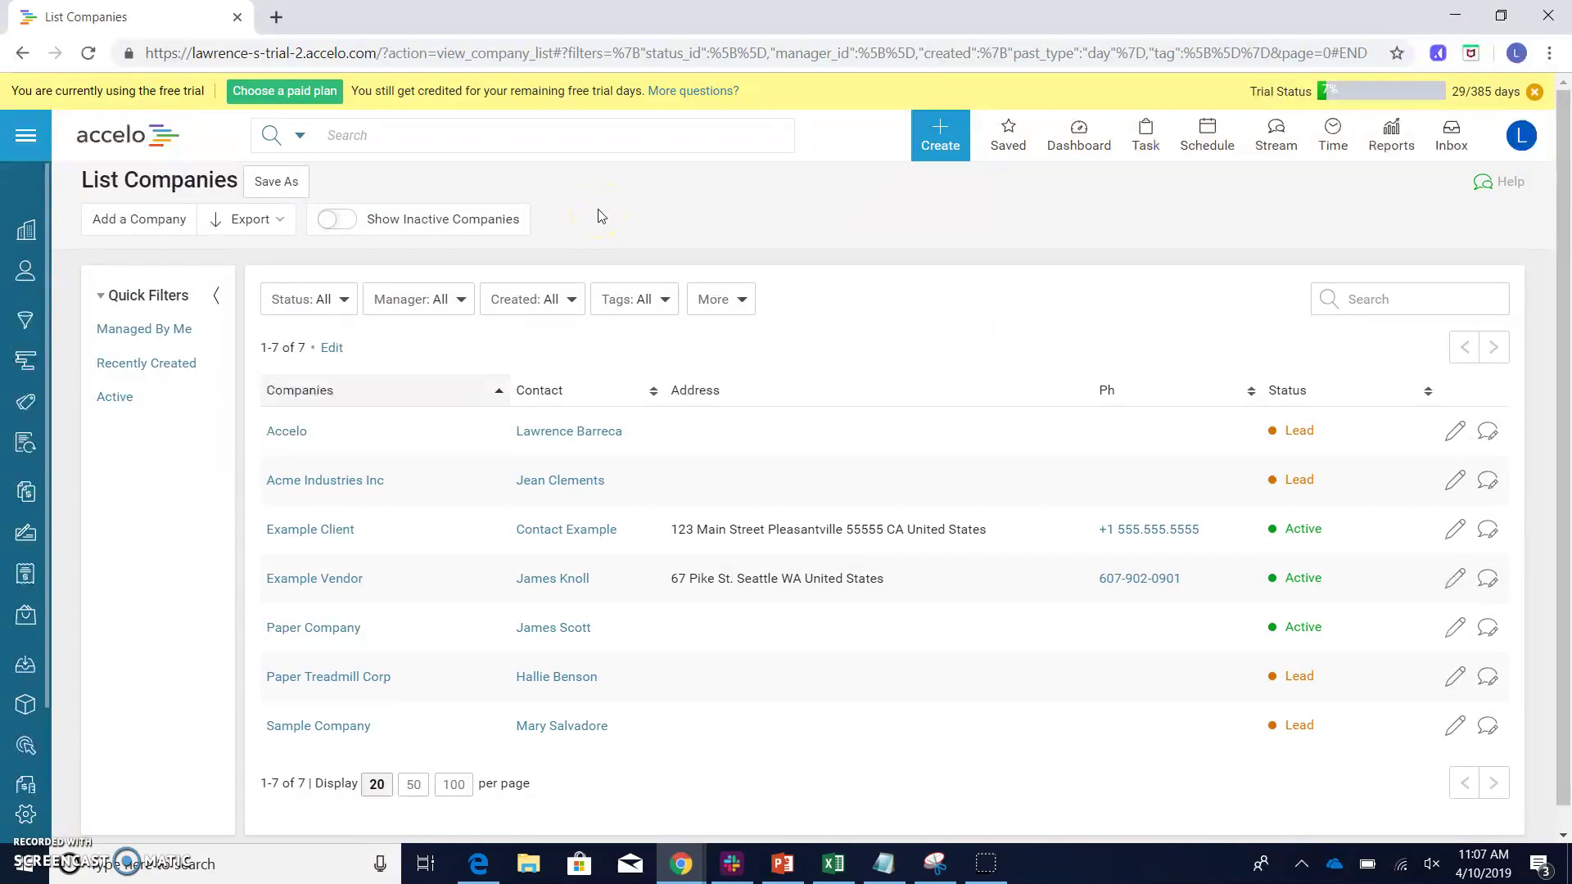
left_click(151, 232)
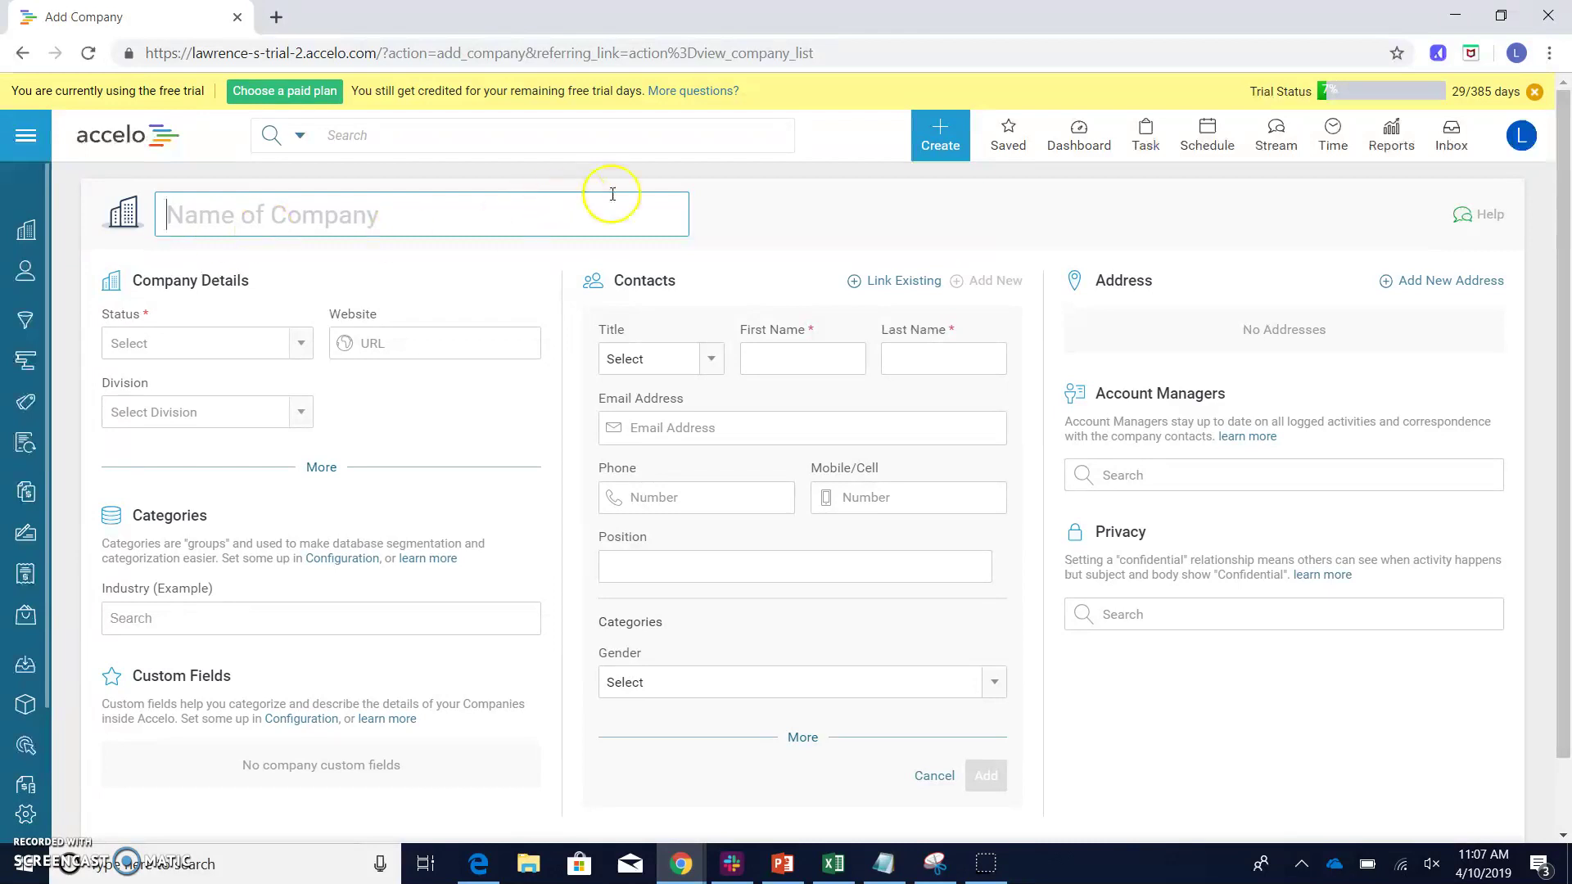
Name the company 'Acme Corp' and set its status to Active.
scroll(399, 231, "down", 1)
scroll(398, 230, "up", 1)
type("Acme Corp")
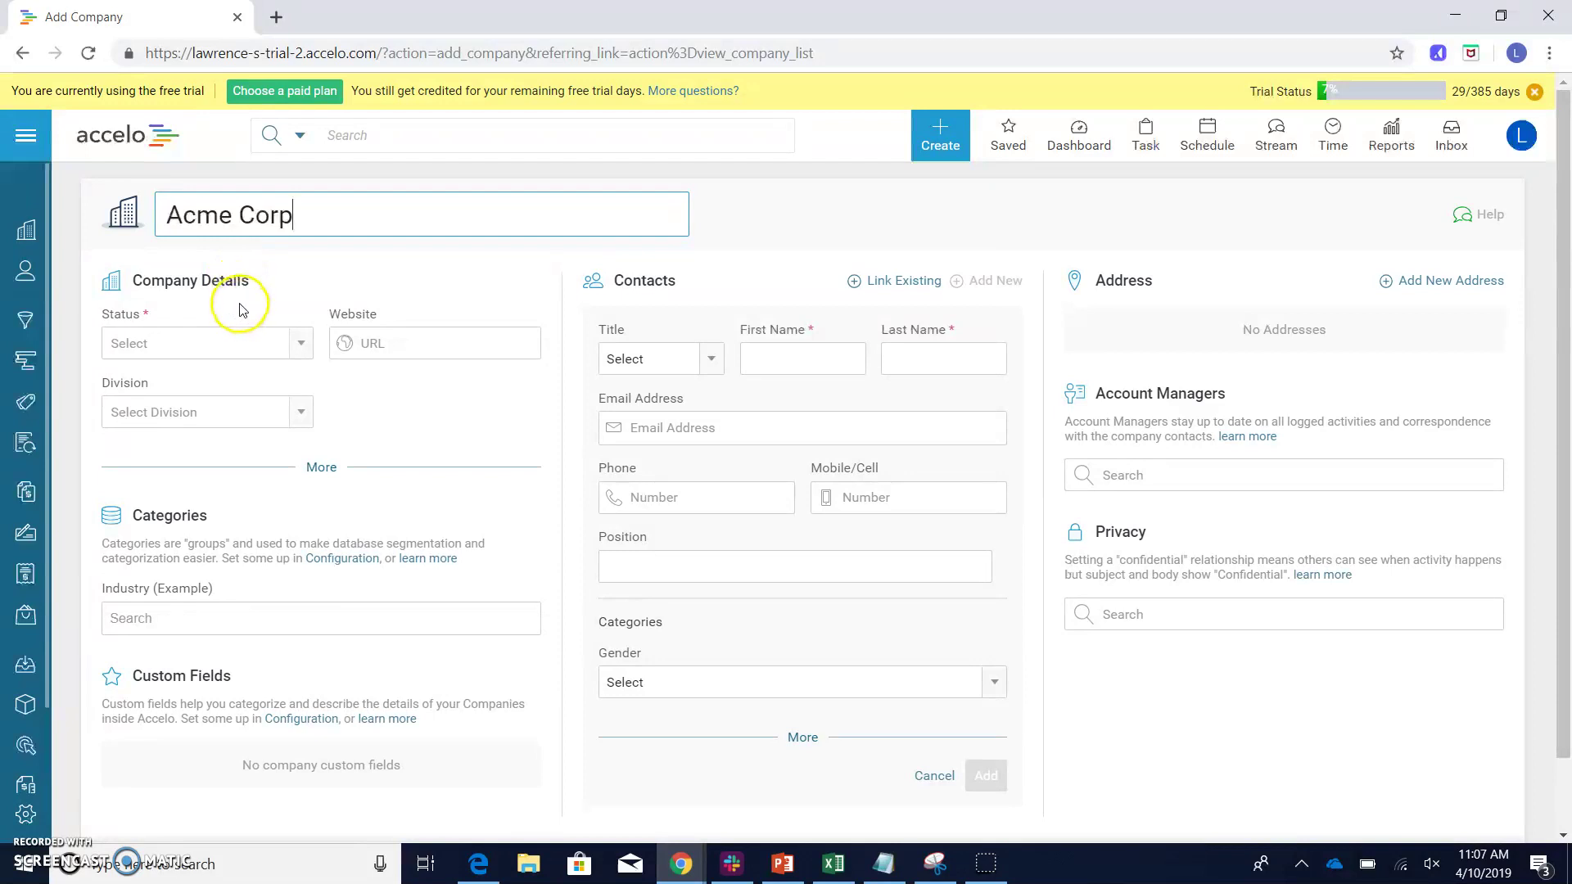
left_click(172, 345)
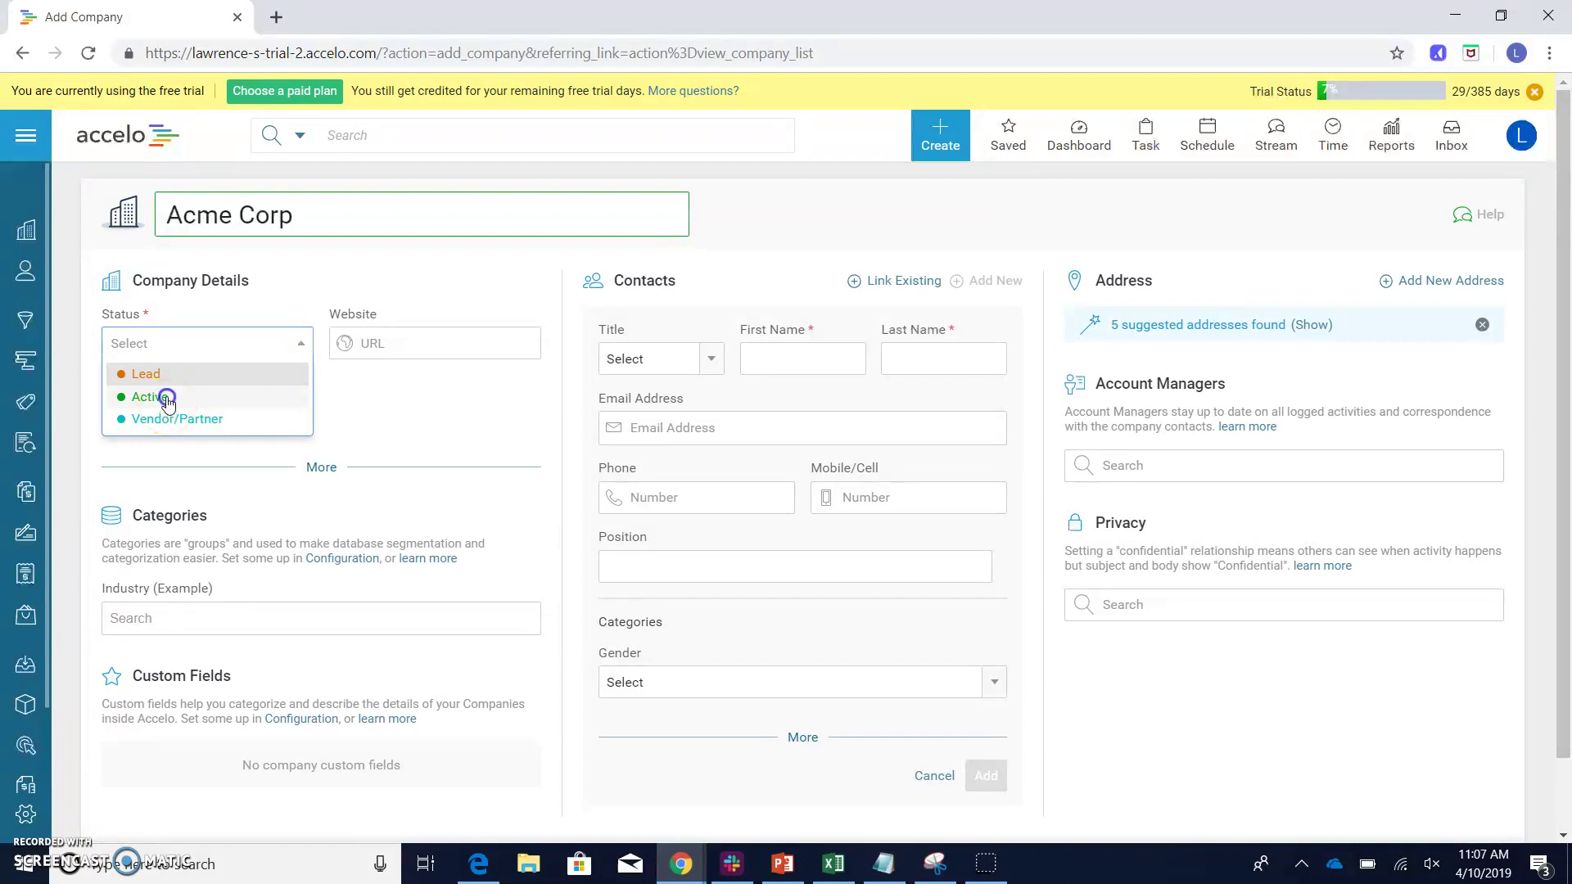
left_click(167, 398)
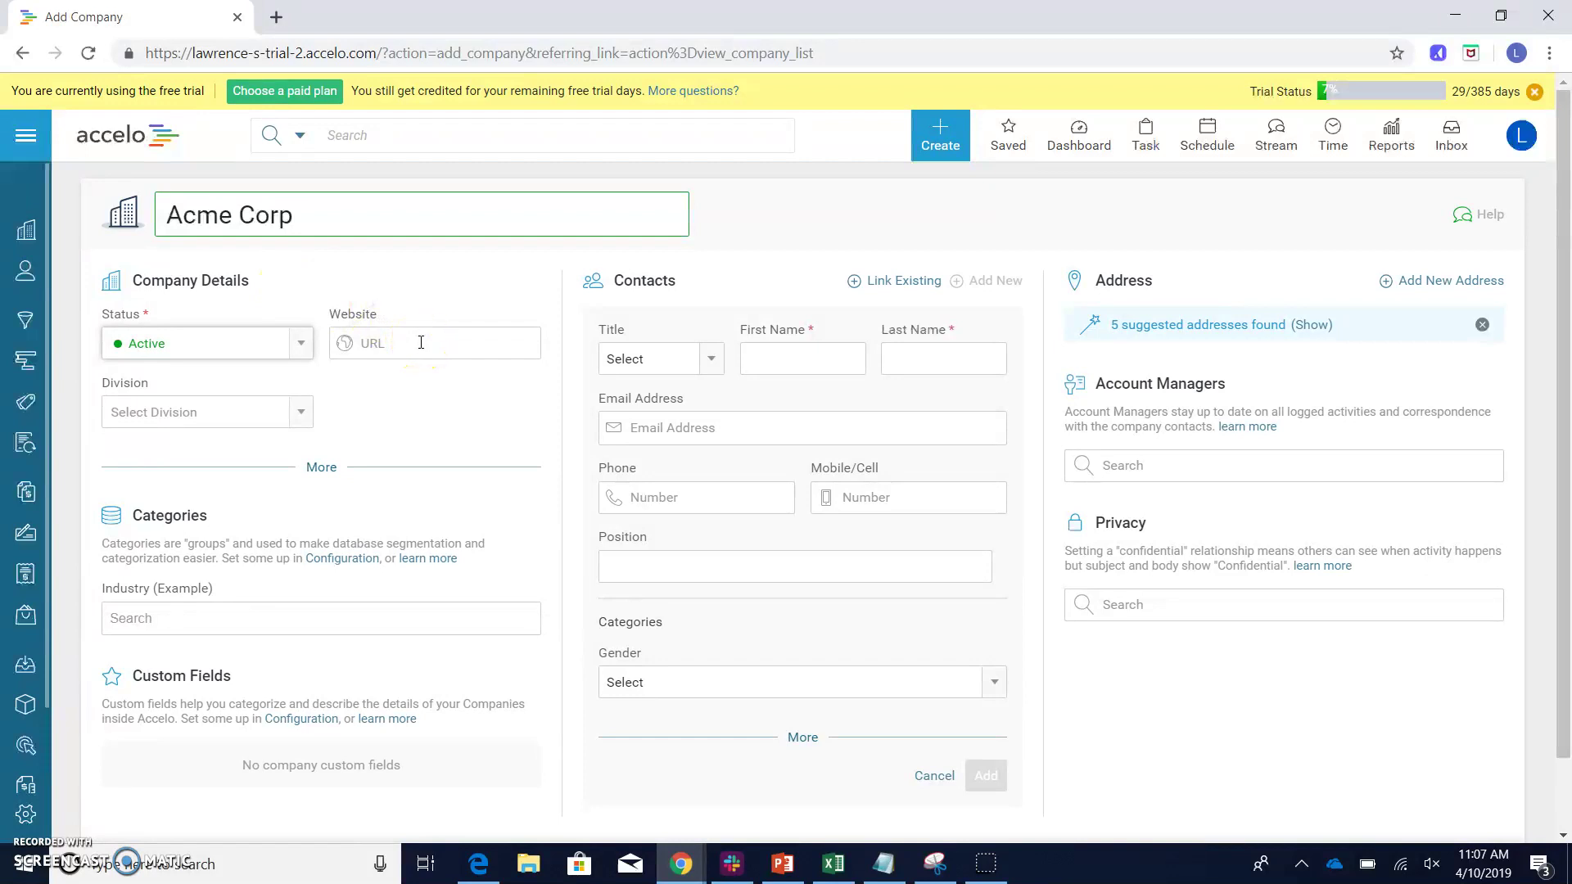
Set the division to Support and reveal the Comments and Tags fields.
left_click(419, 343)
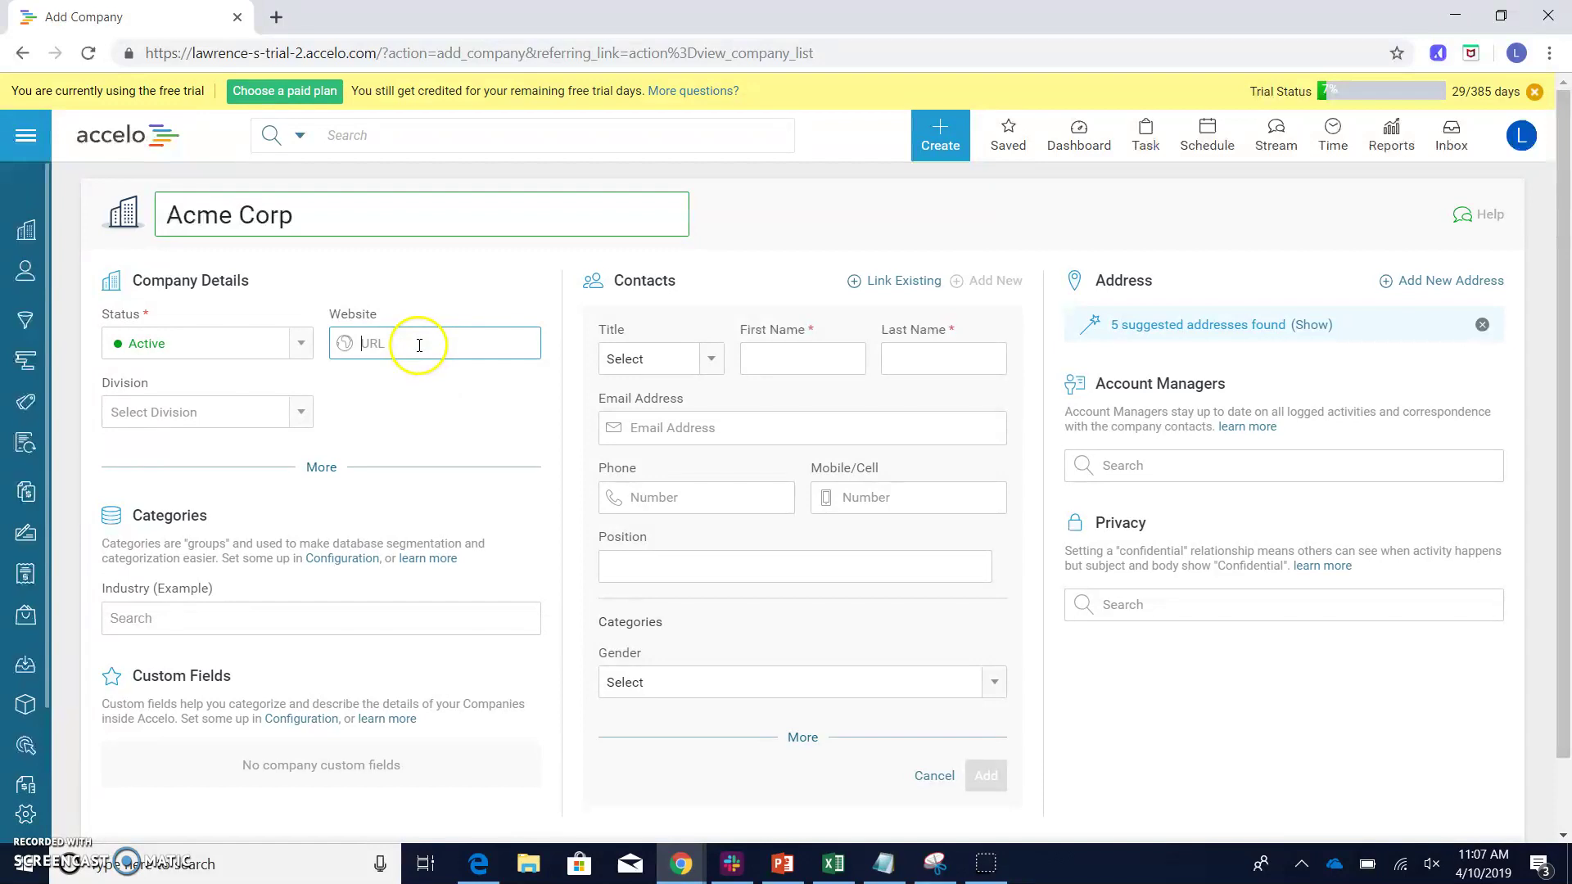
left_click(264, 412)
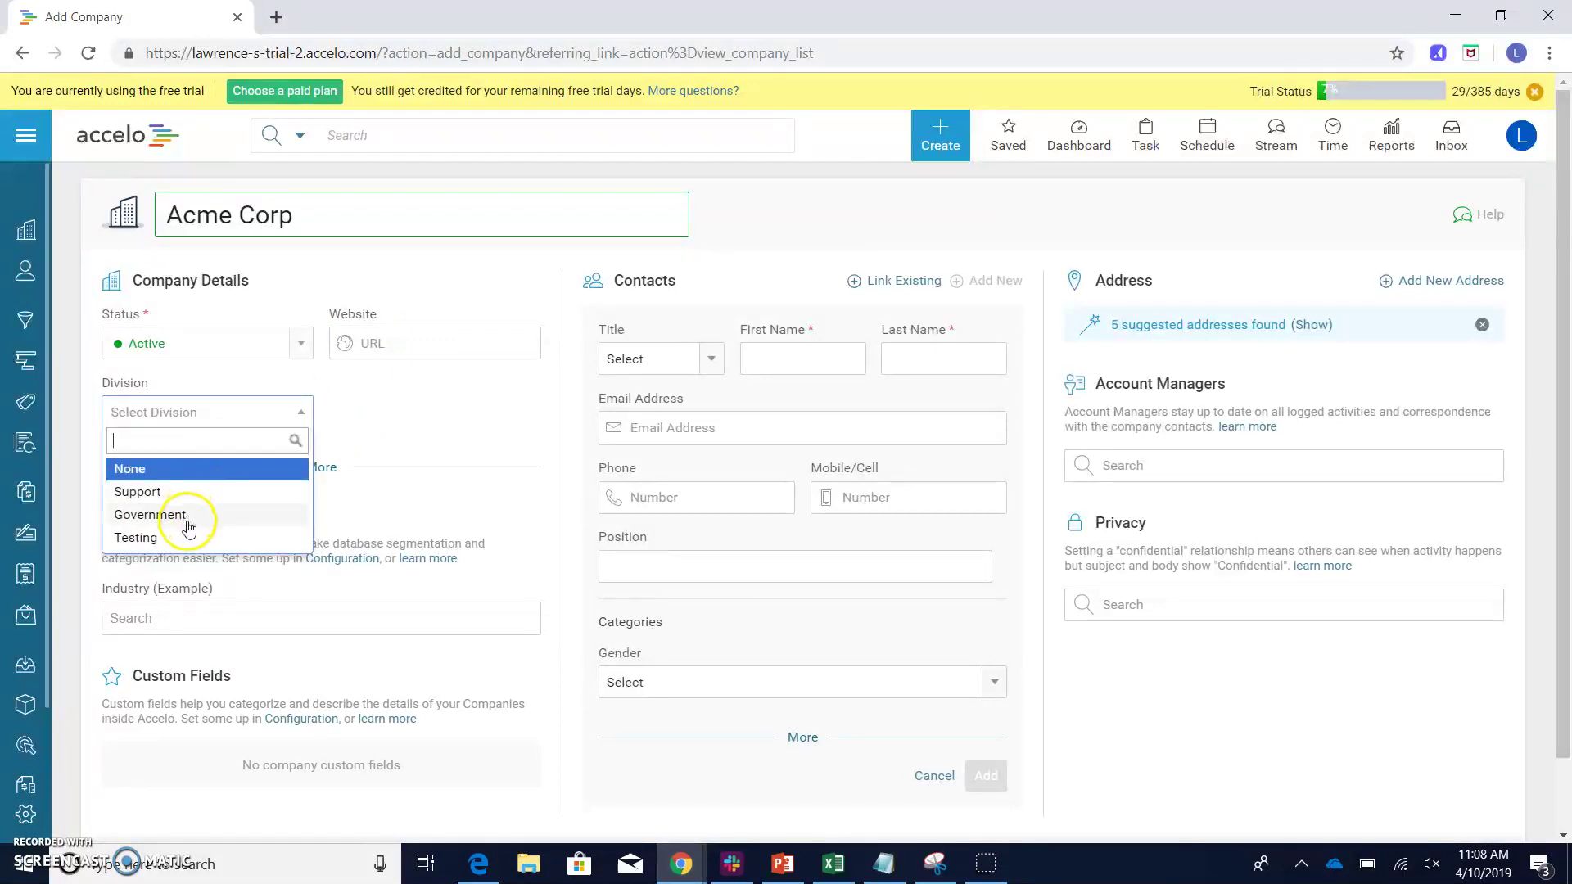
left_click(171, 495)
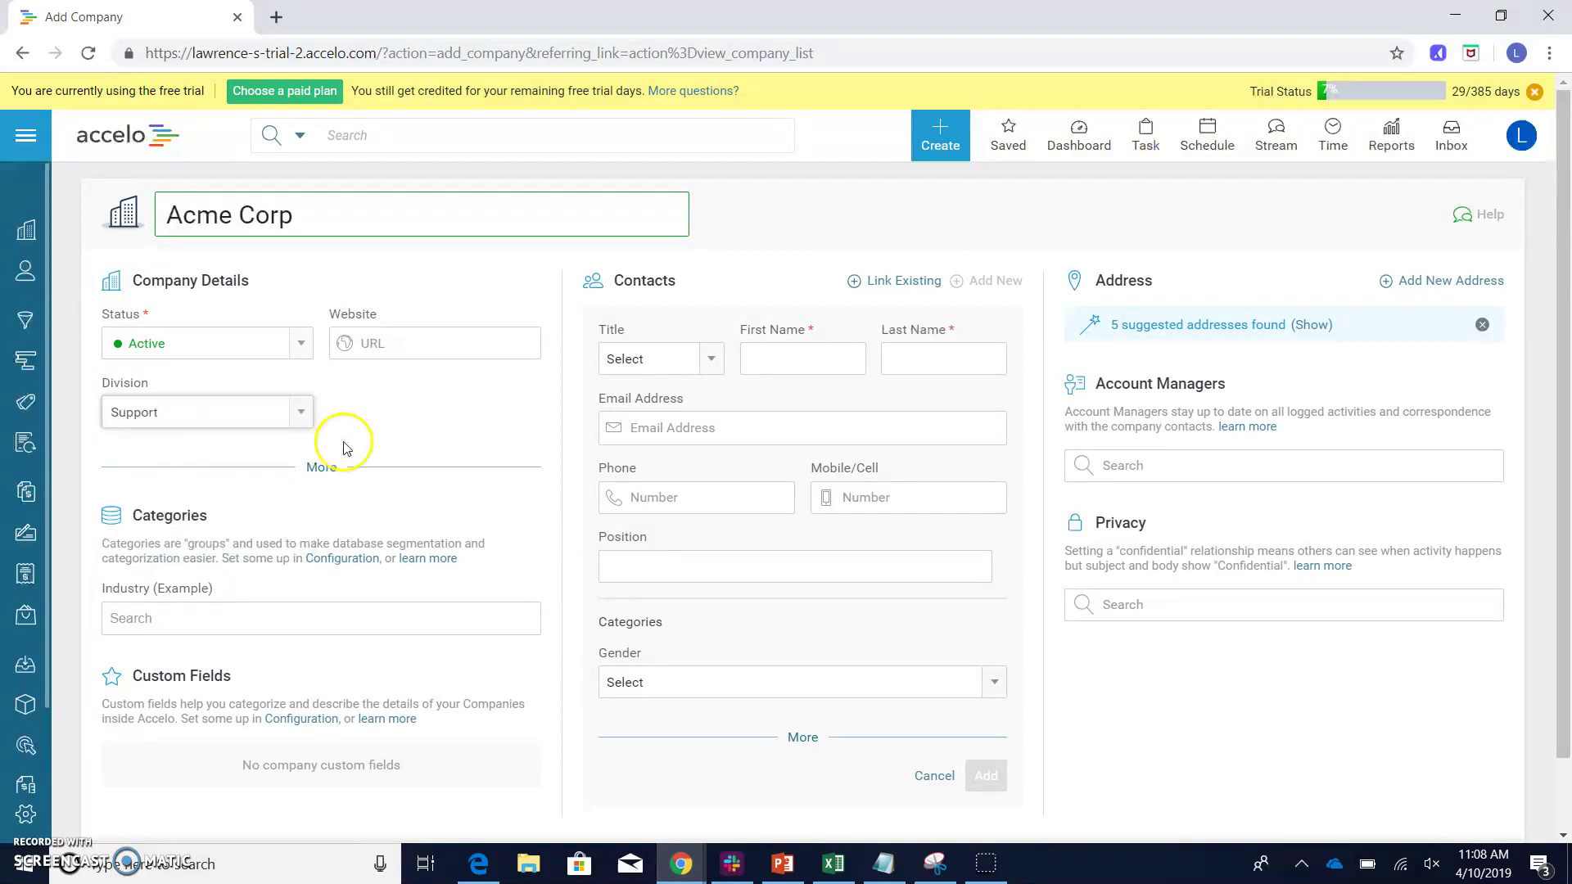
left_click(321, 470)
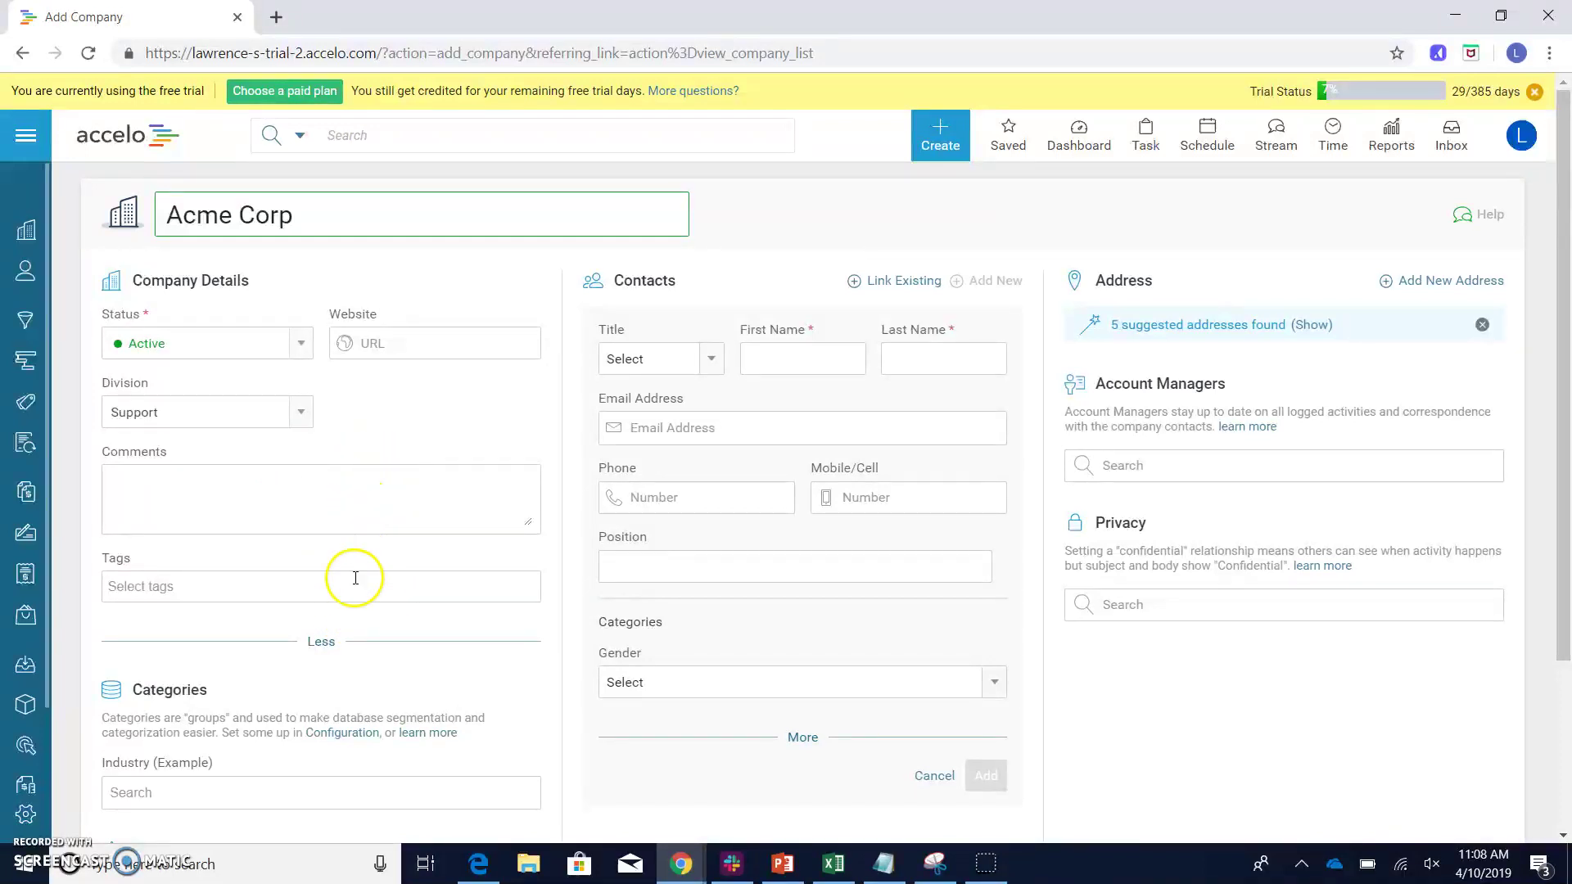
Add Professional Service and Retail as Acme Corp's industry categories.
left_click(322, 644)
scroll(309, 567, "down", 2)
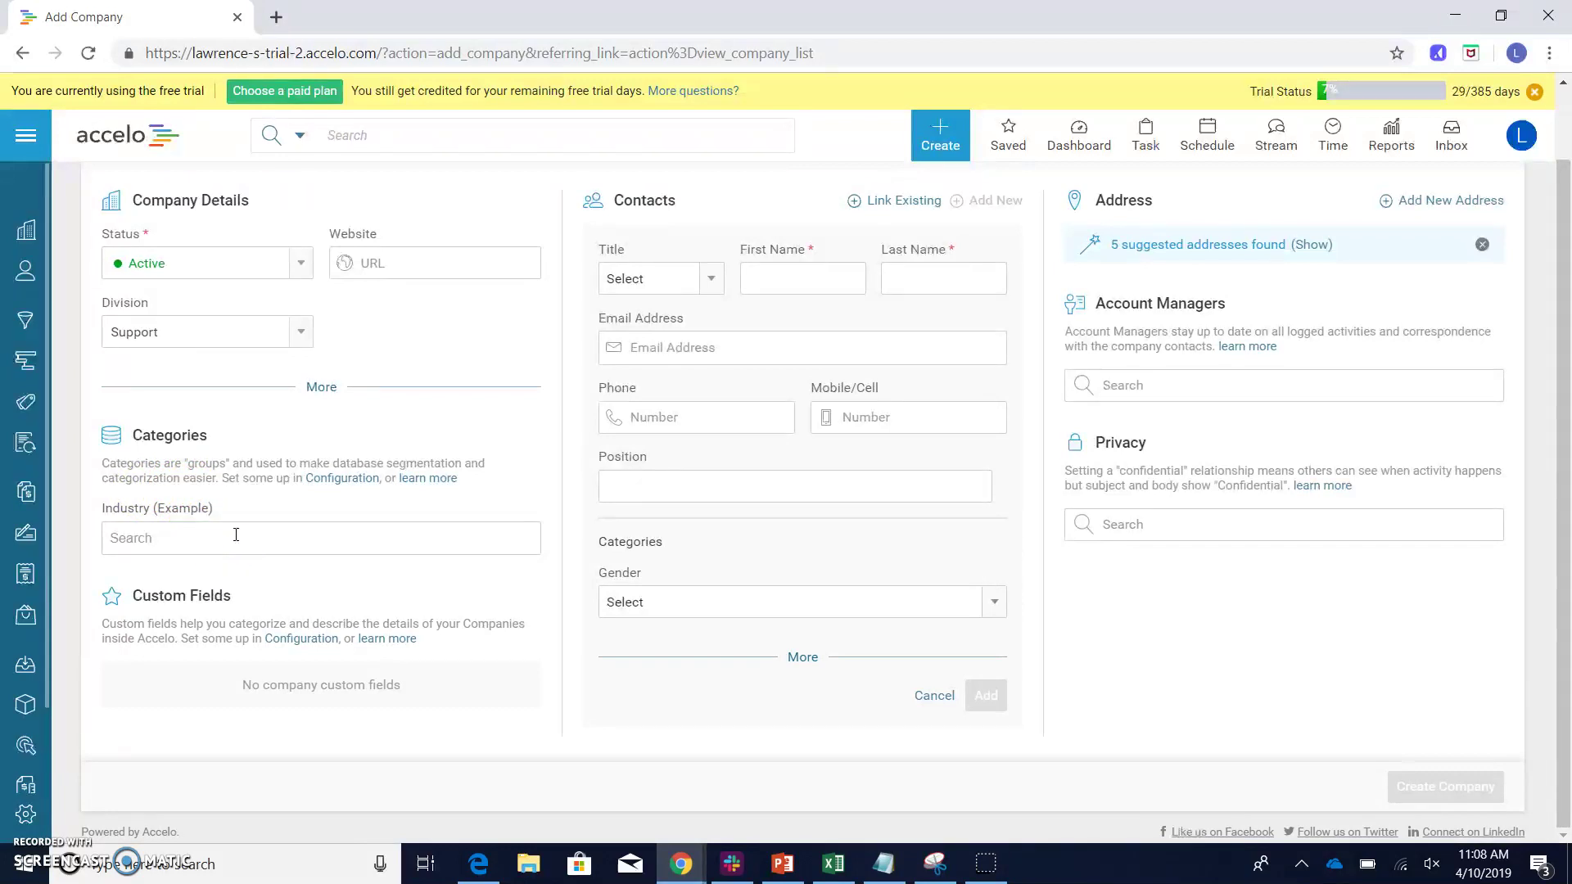
left_click(238, 537)
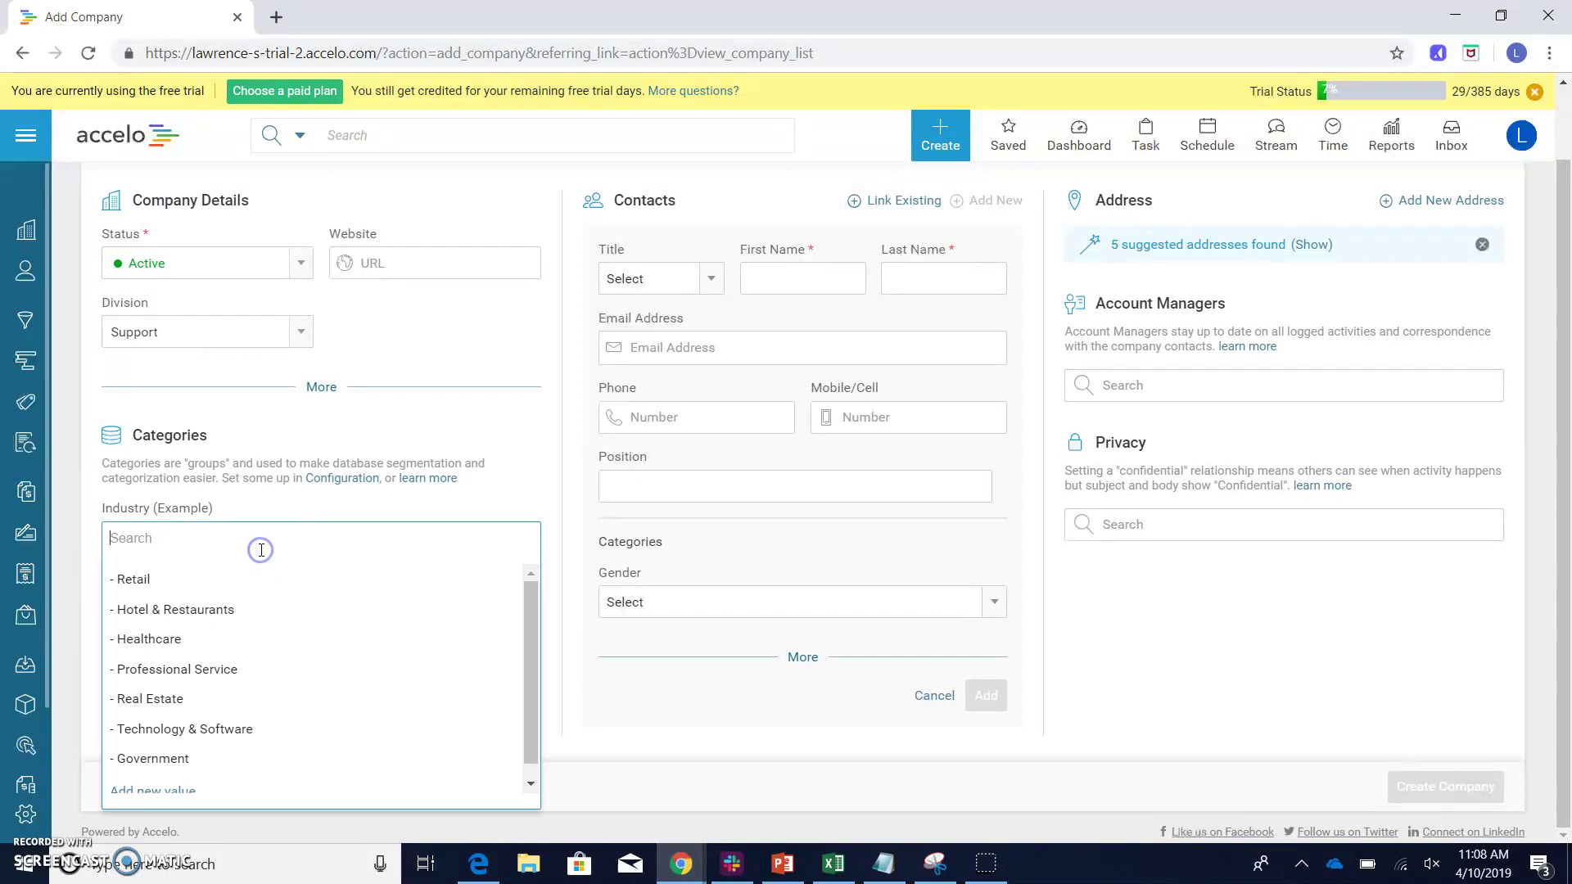
left_click(237, 670)
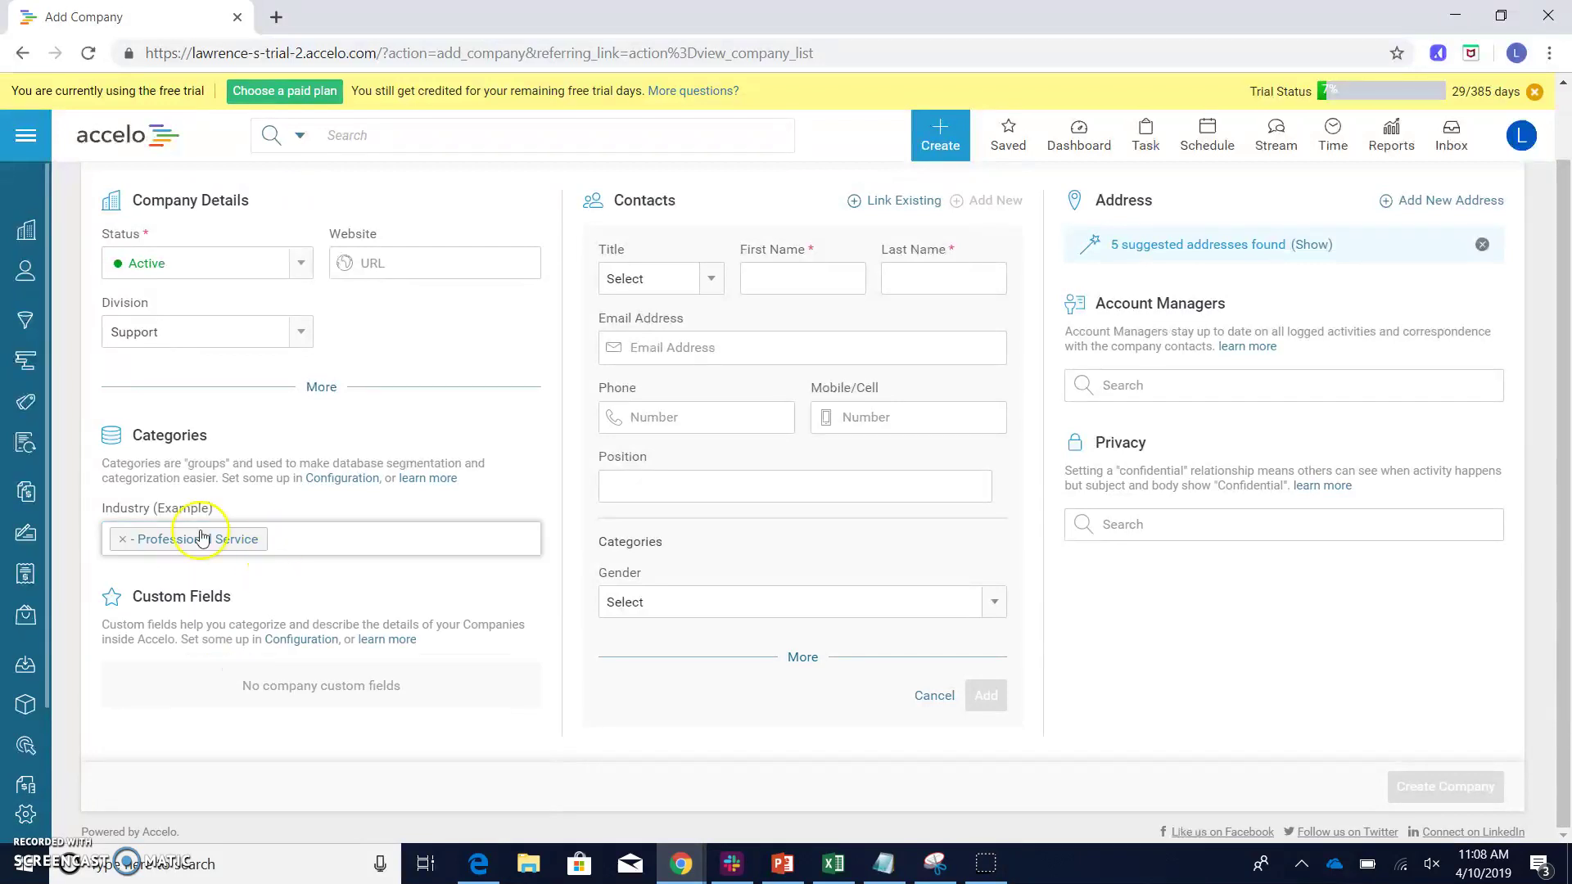
left_click(302, 536)
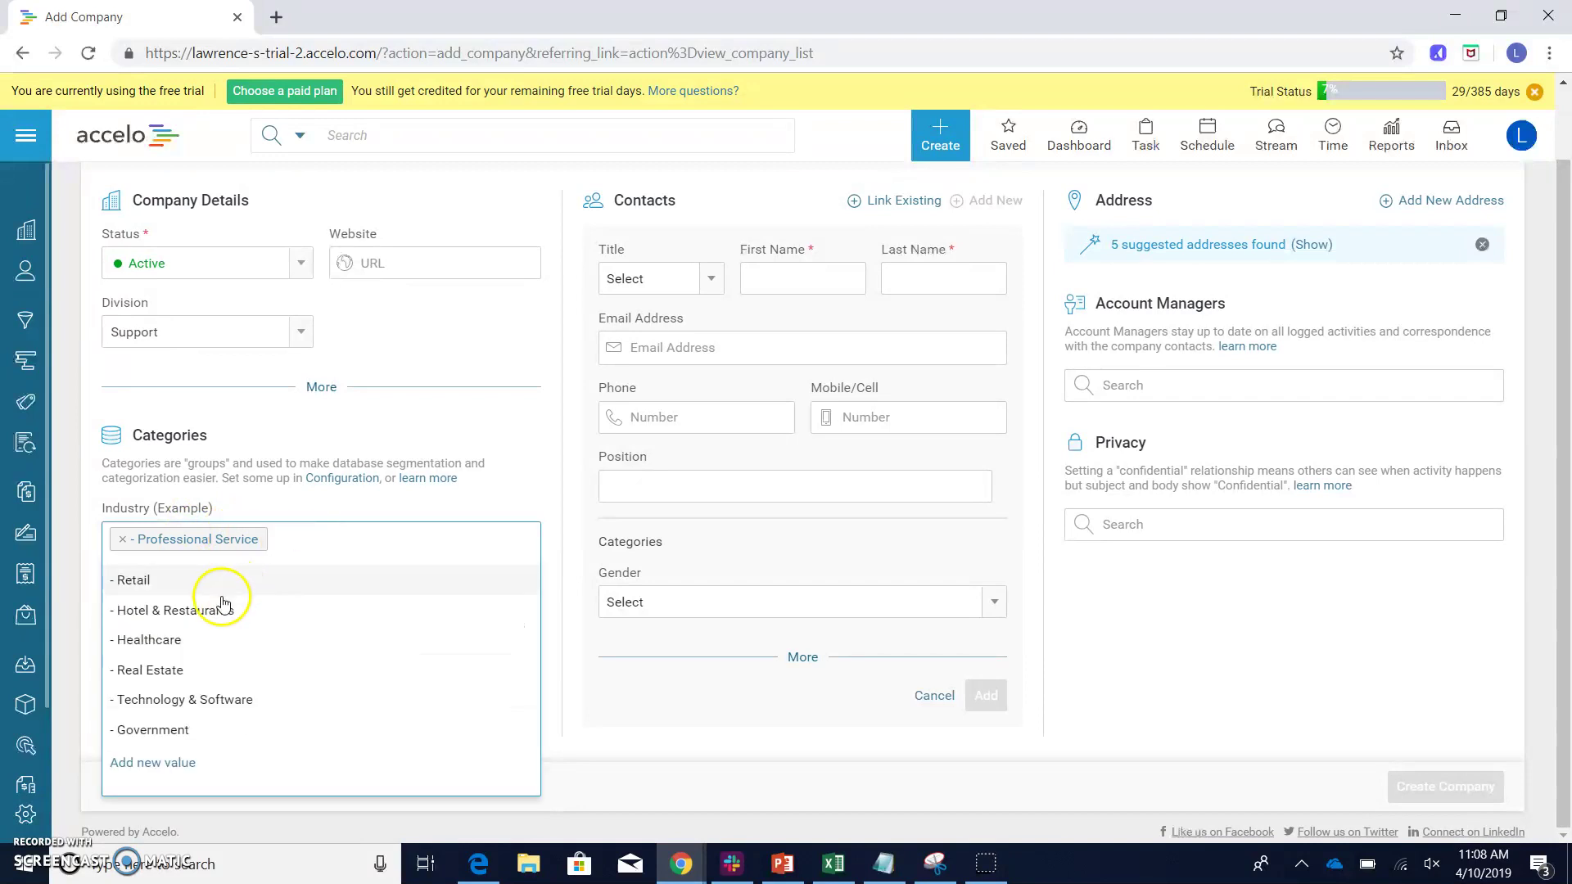
left_click(176, 583)
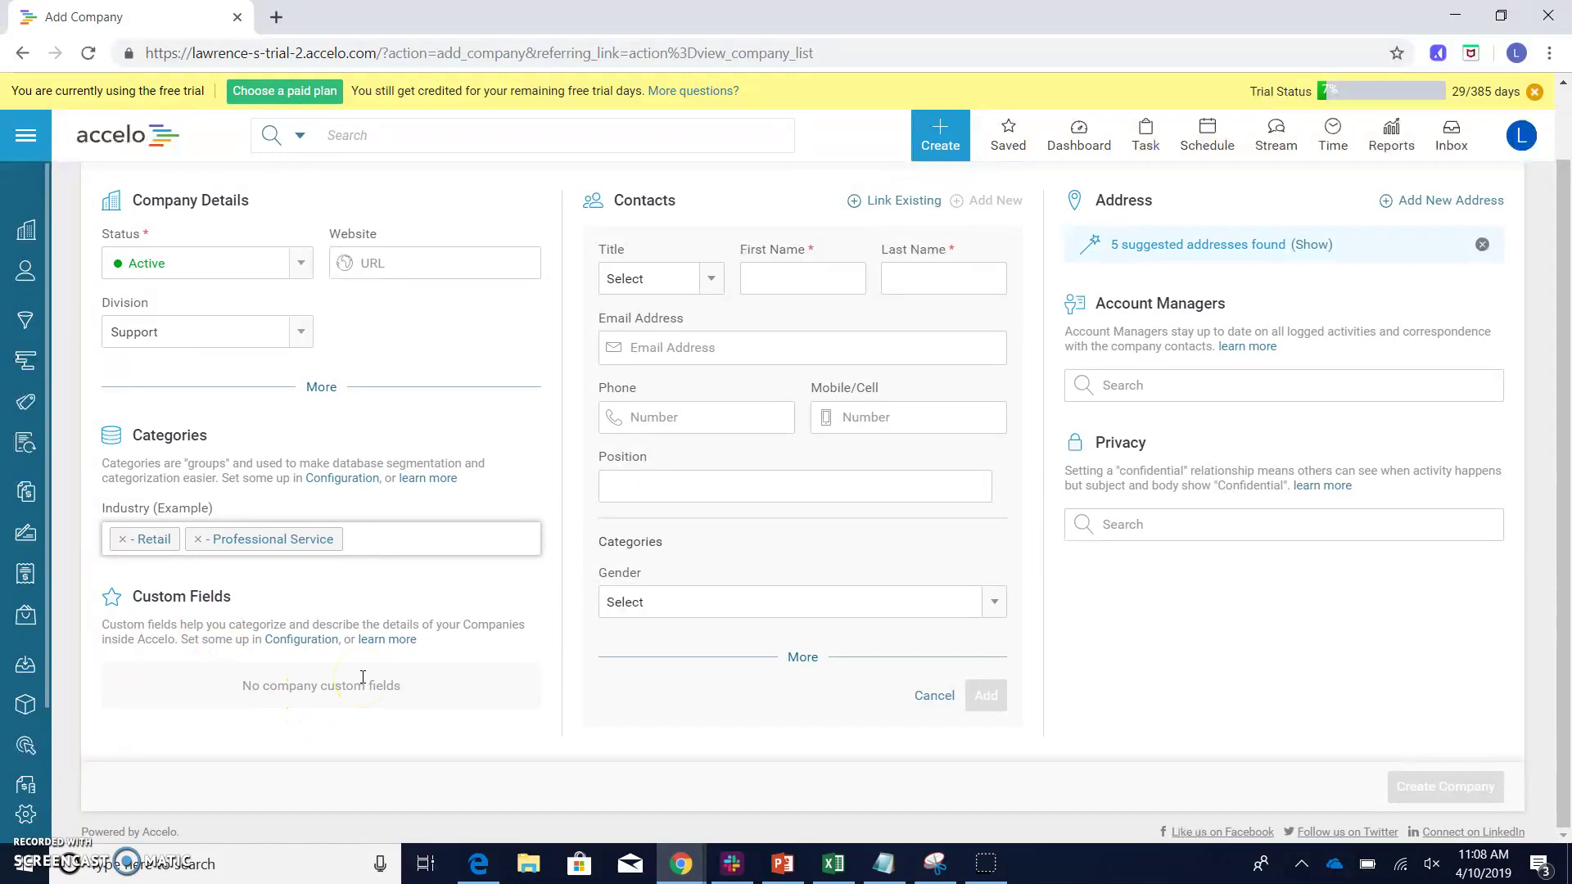
scroll(363, 678, "up", 1)
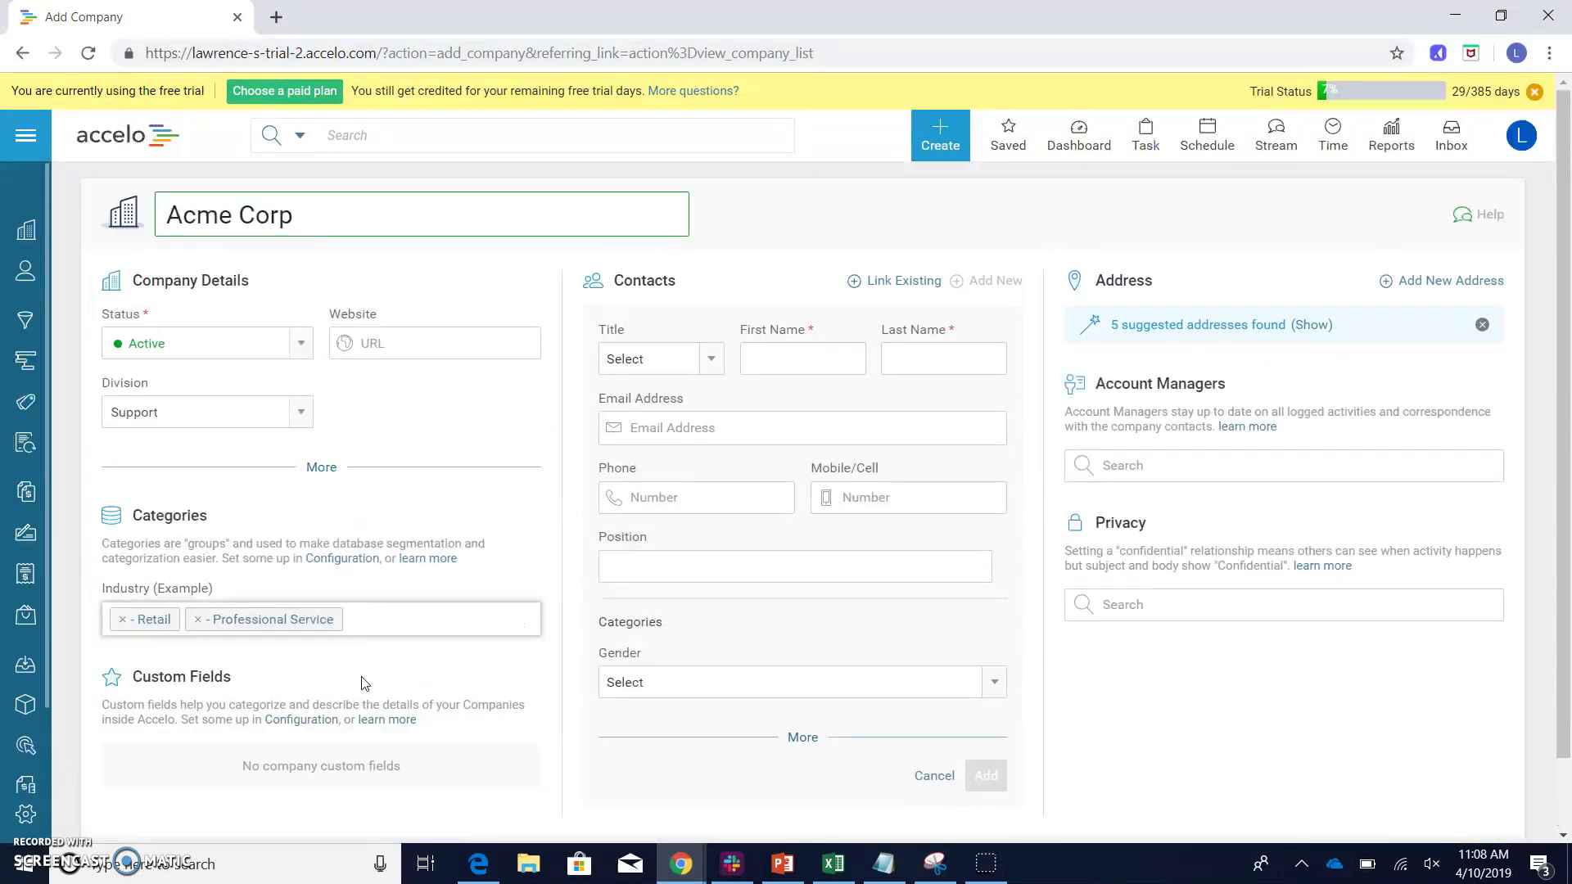
scroll(365, 683, "down", 1)
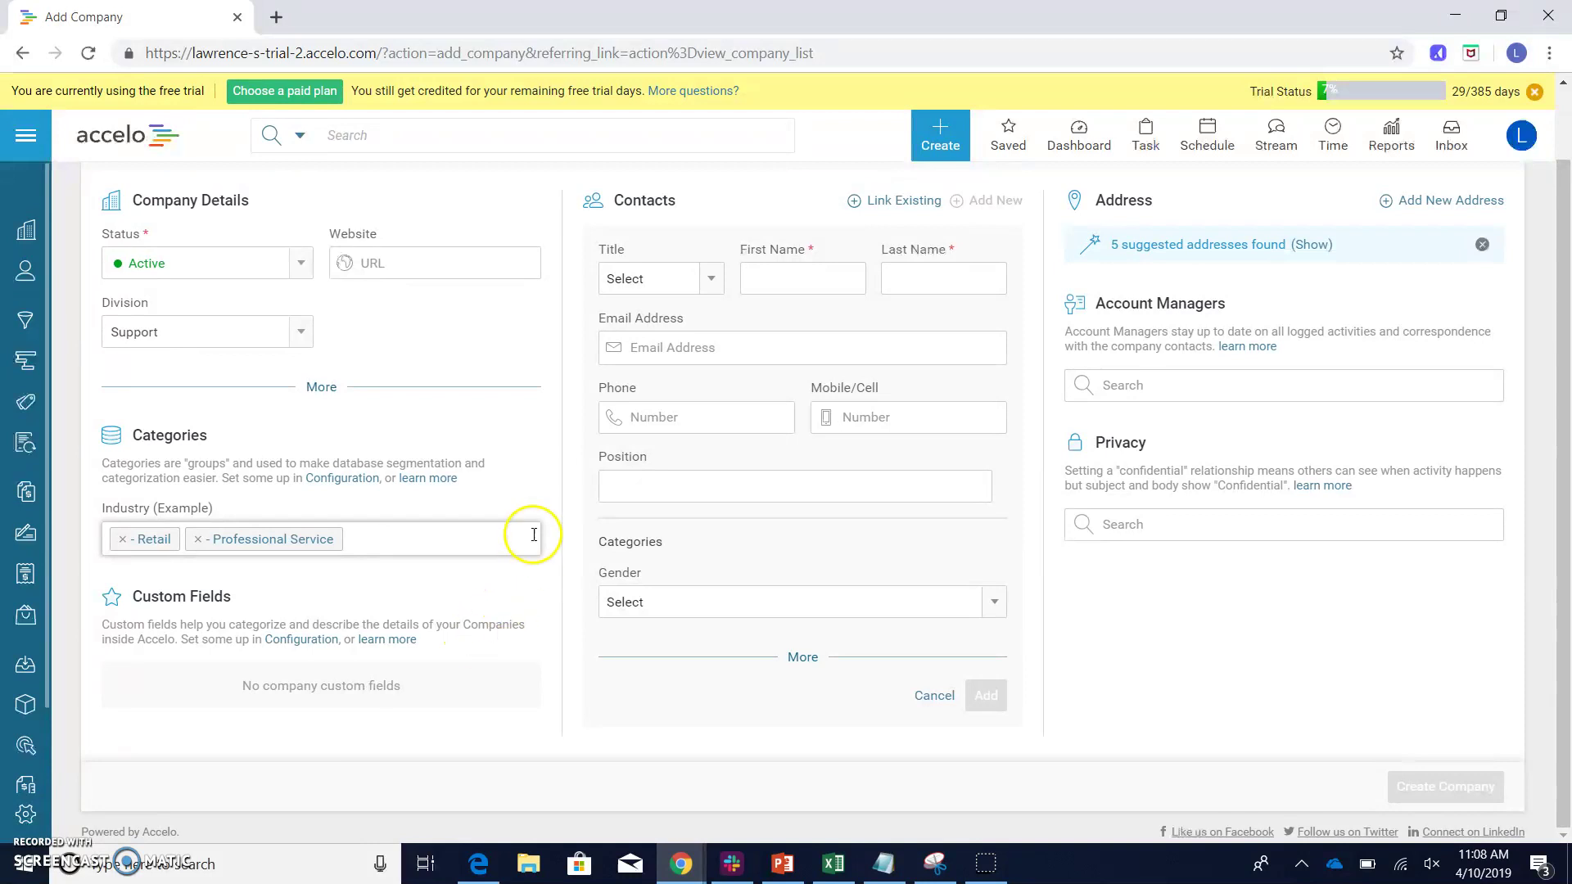
Enter the contact's first and last name and set the title to Mr.
left_click(758, 285)
type("Jon")
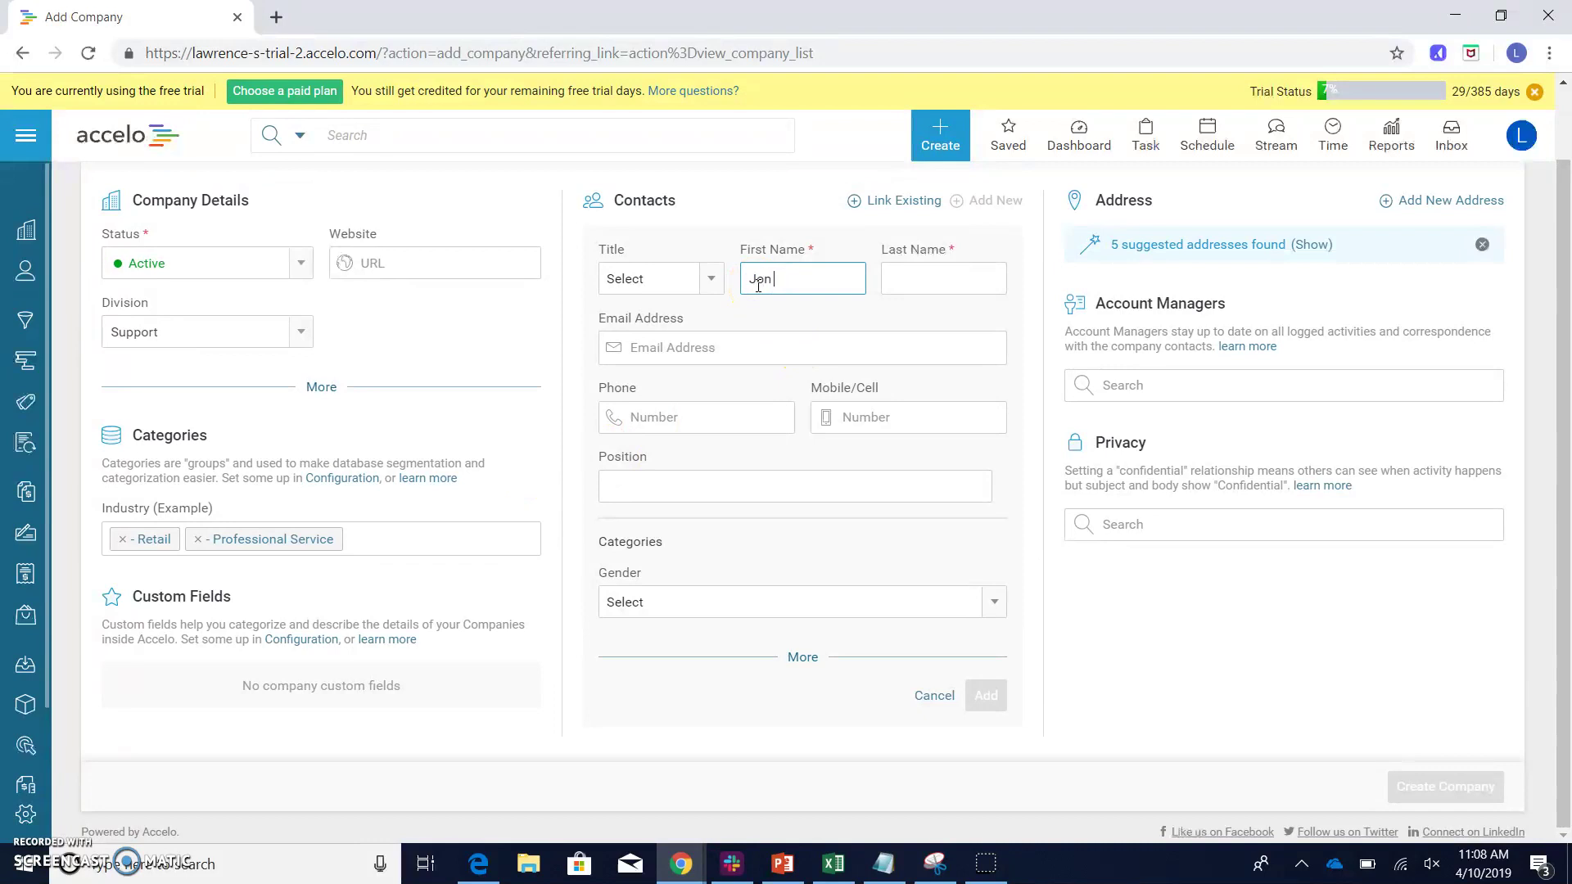
key("Tab")
type("Smith")
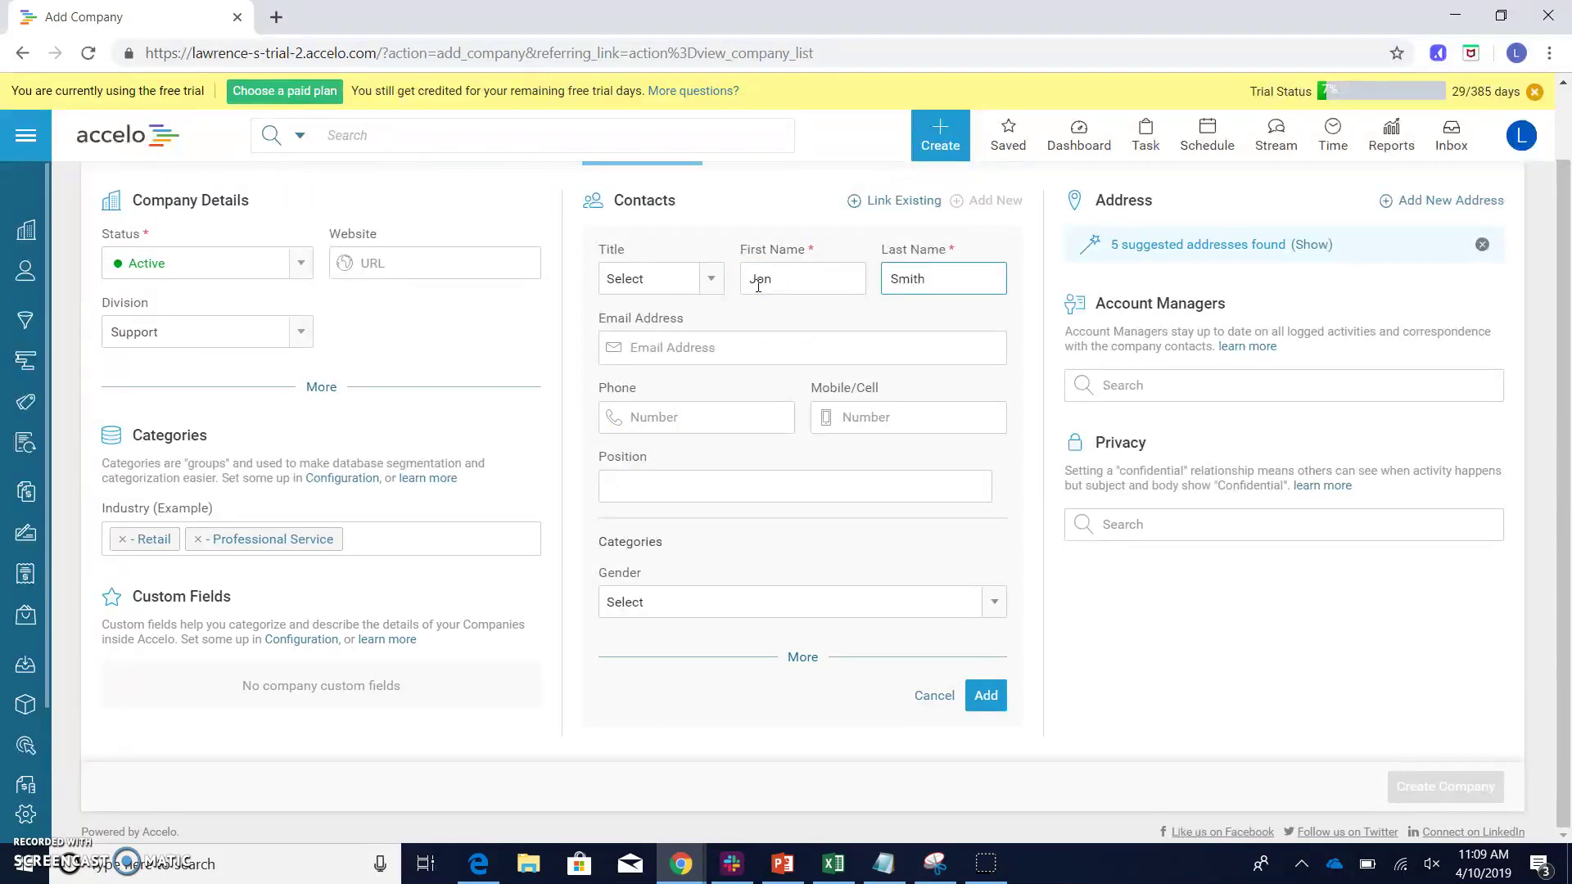
left_click(777, 219)
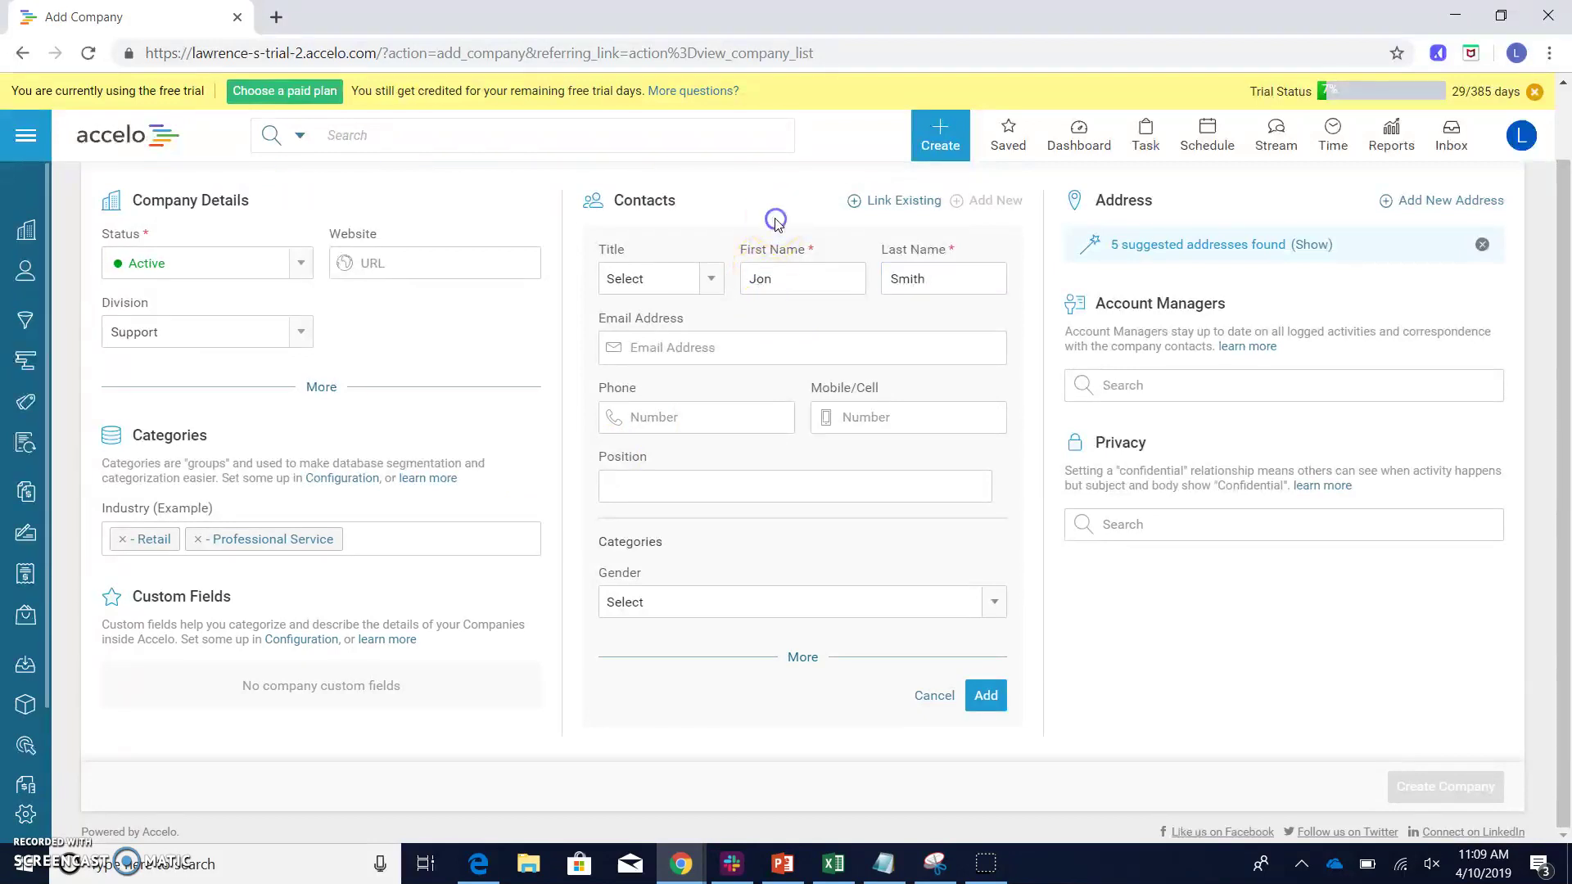
left_click(693, 281)
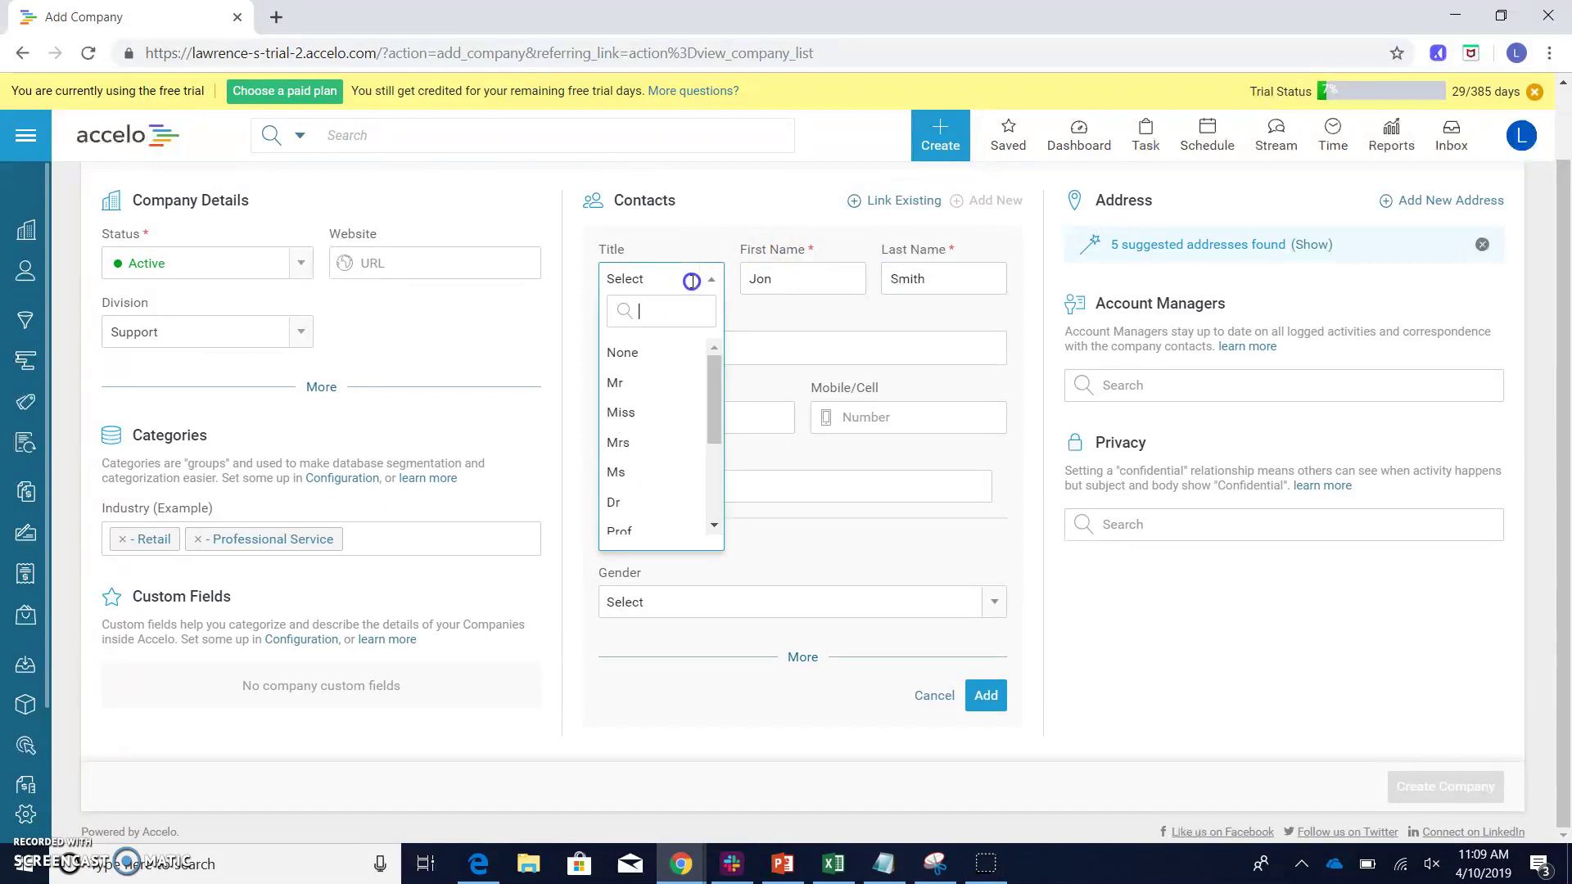
left_click(639, 386)
Fill in the contact's e-mail address, phone number and position Manager.
left_click(718, 339)
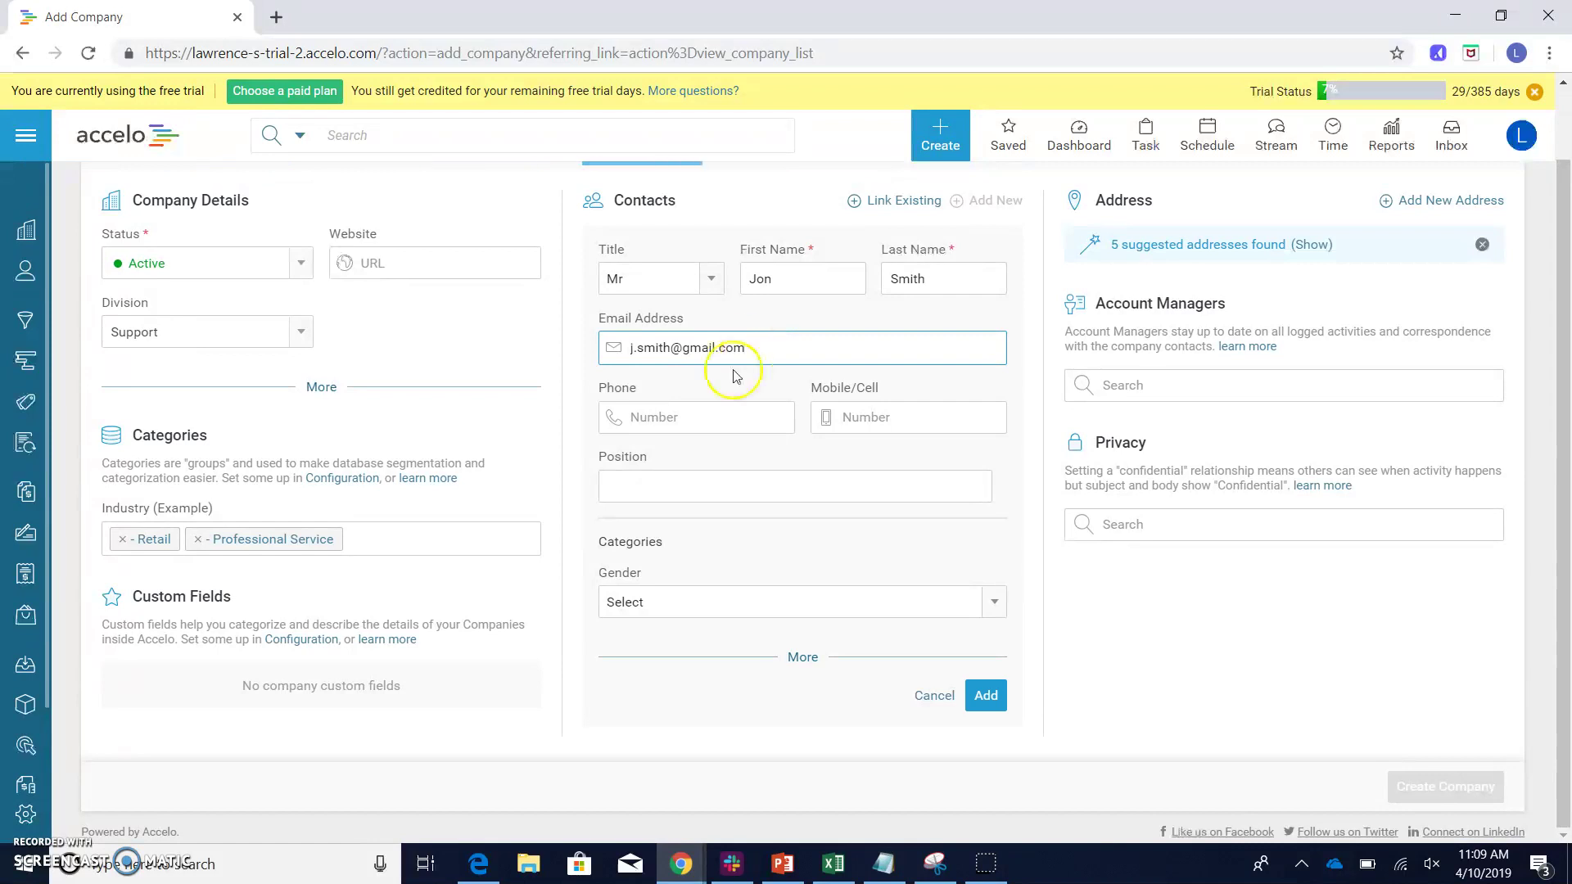
left_click(697, 416)
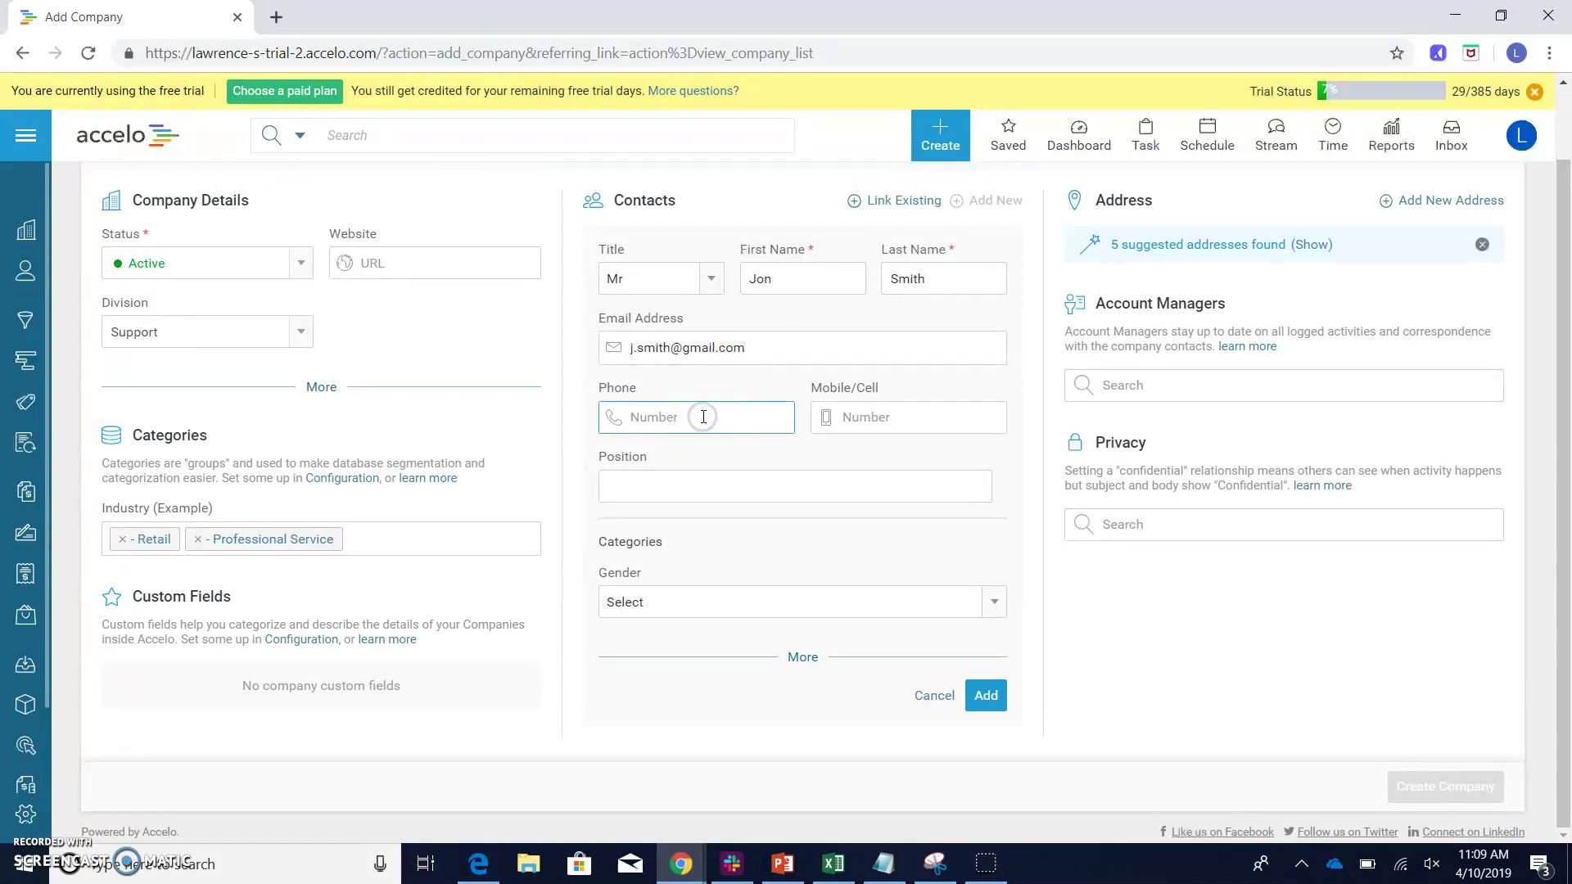
left_click(762, 478)
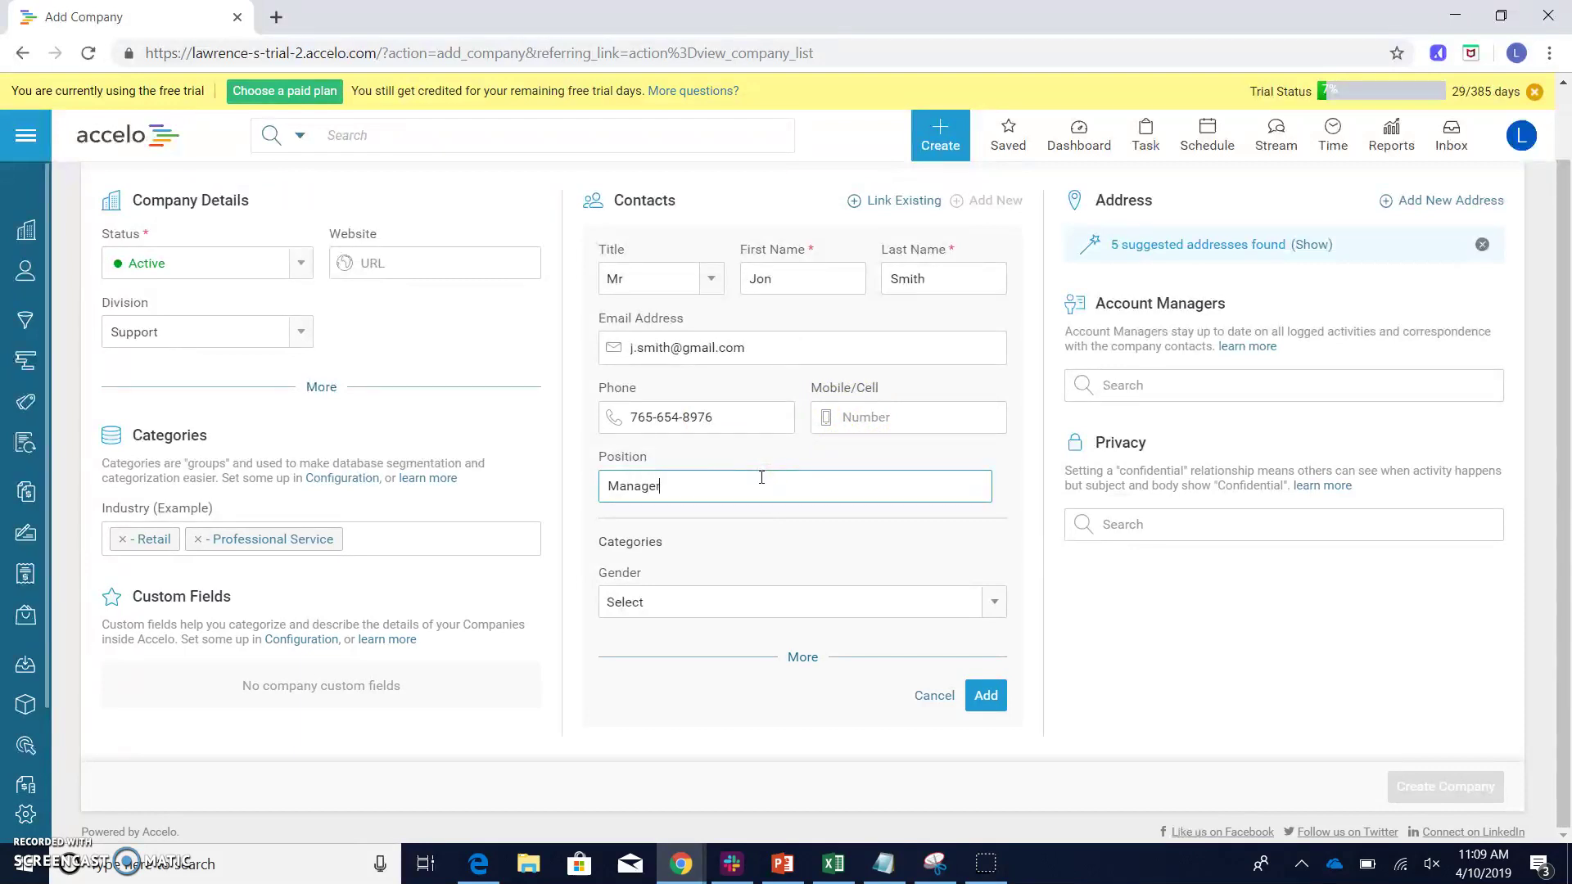
left_click(690, 449)
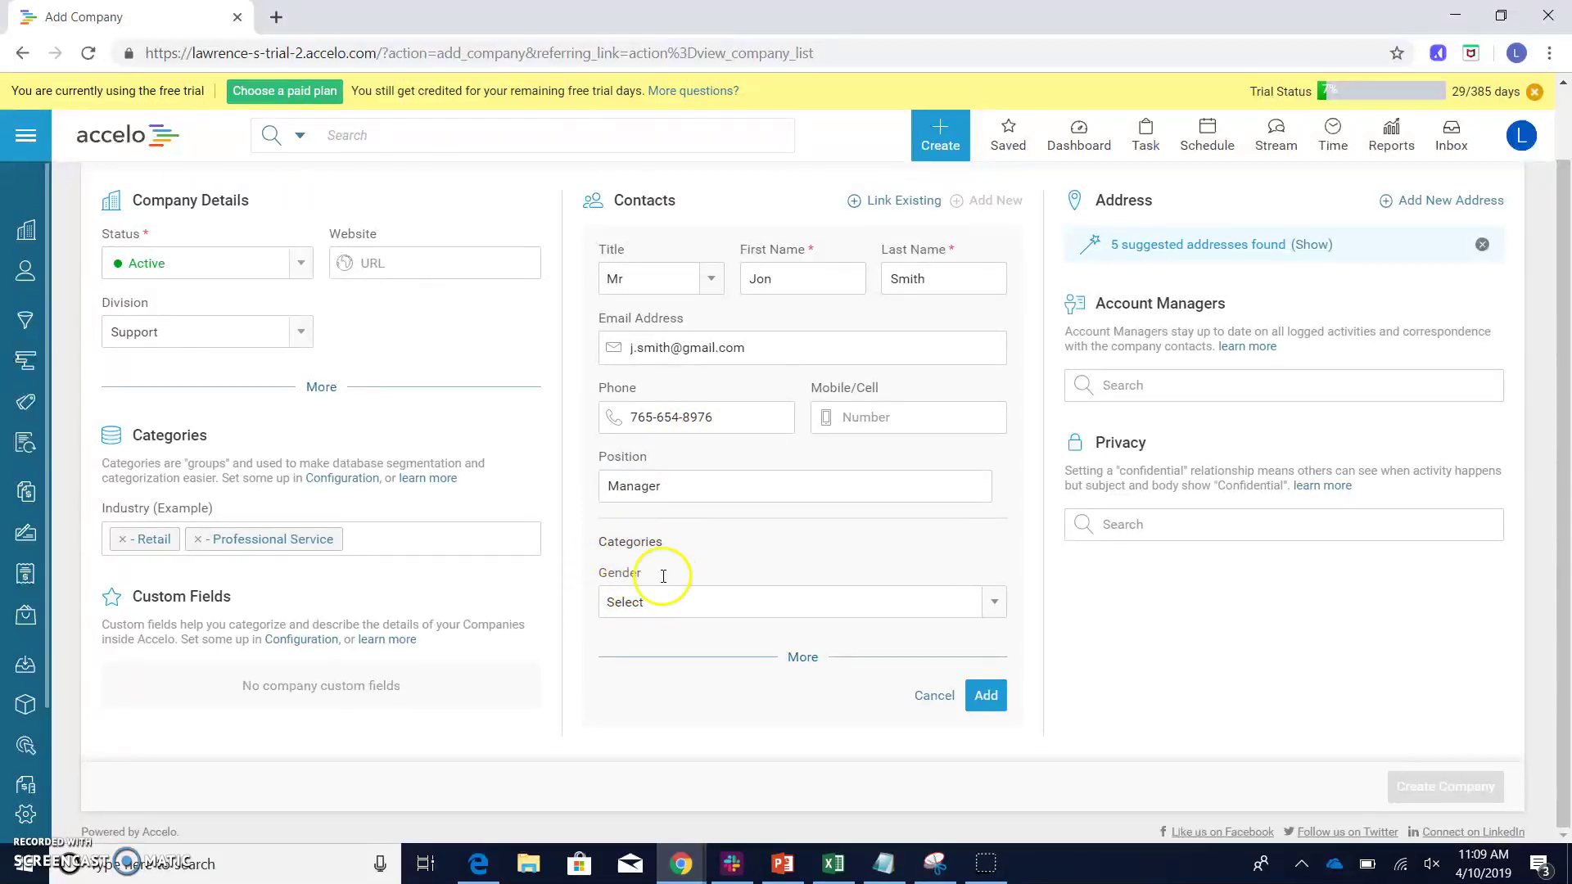
Set the contact's gender to Male and save the contact to the company.
left_click(635, 603)
left_click(643, 702)
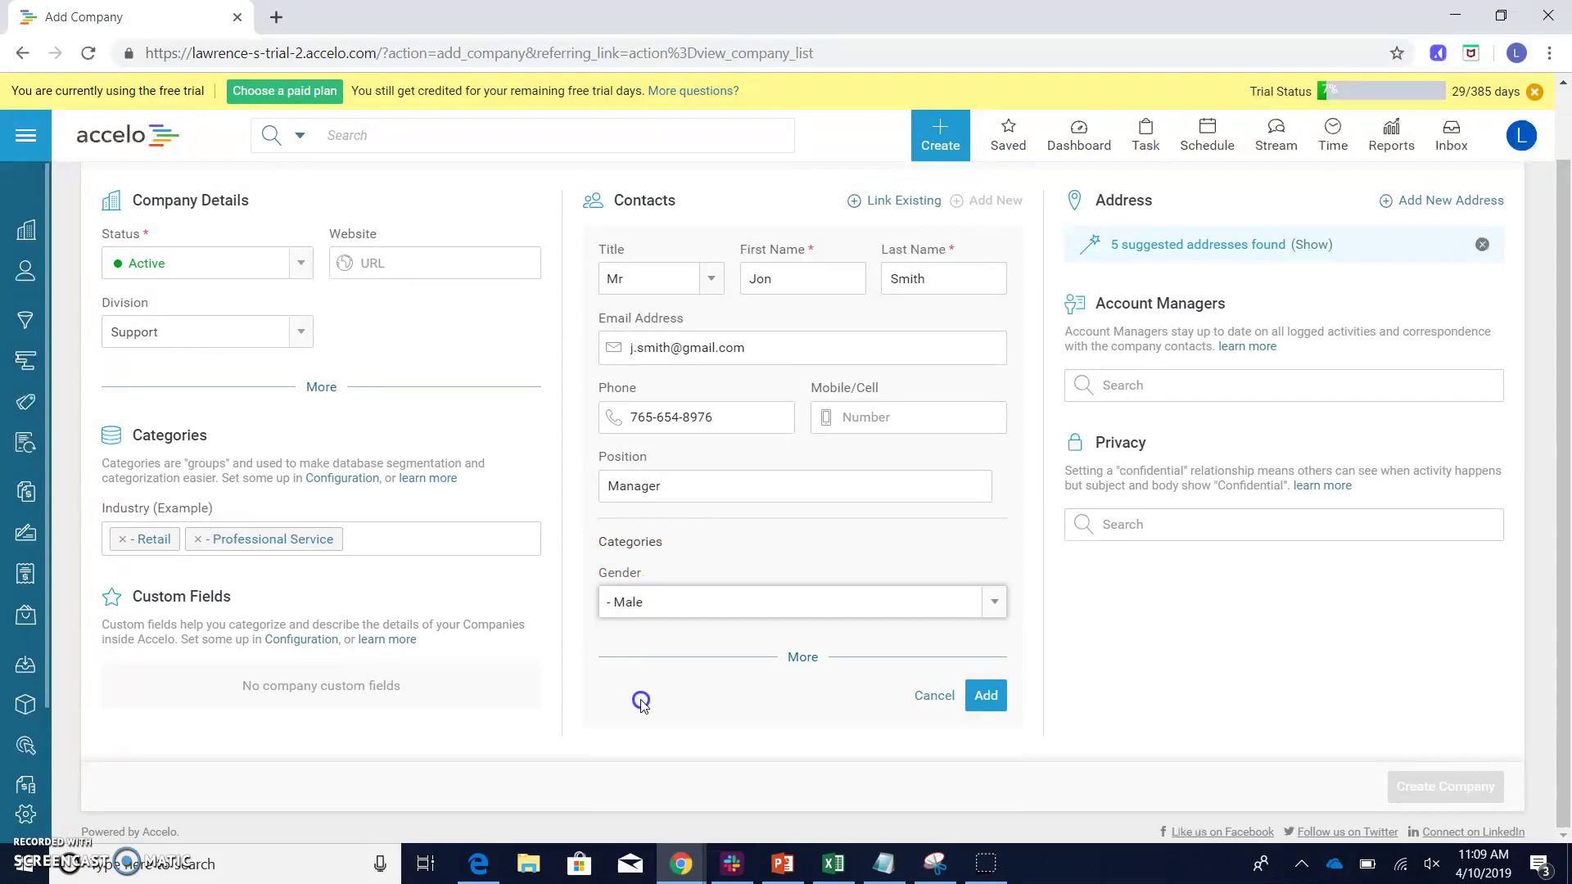
left_click(802, 658)
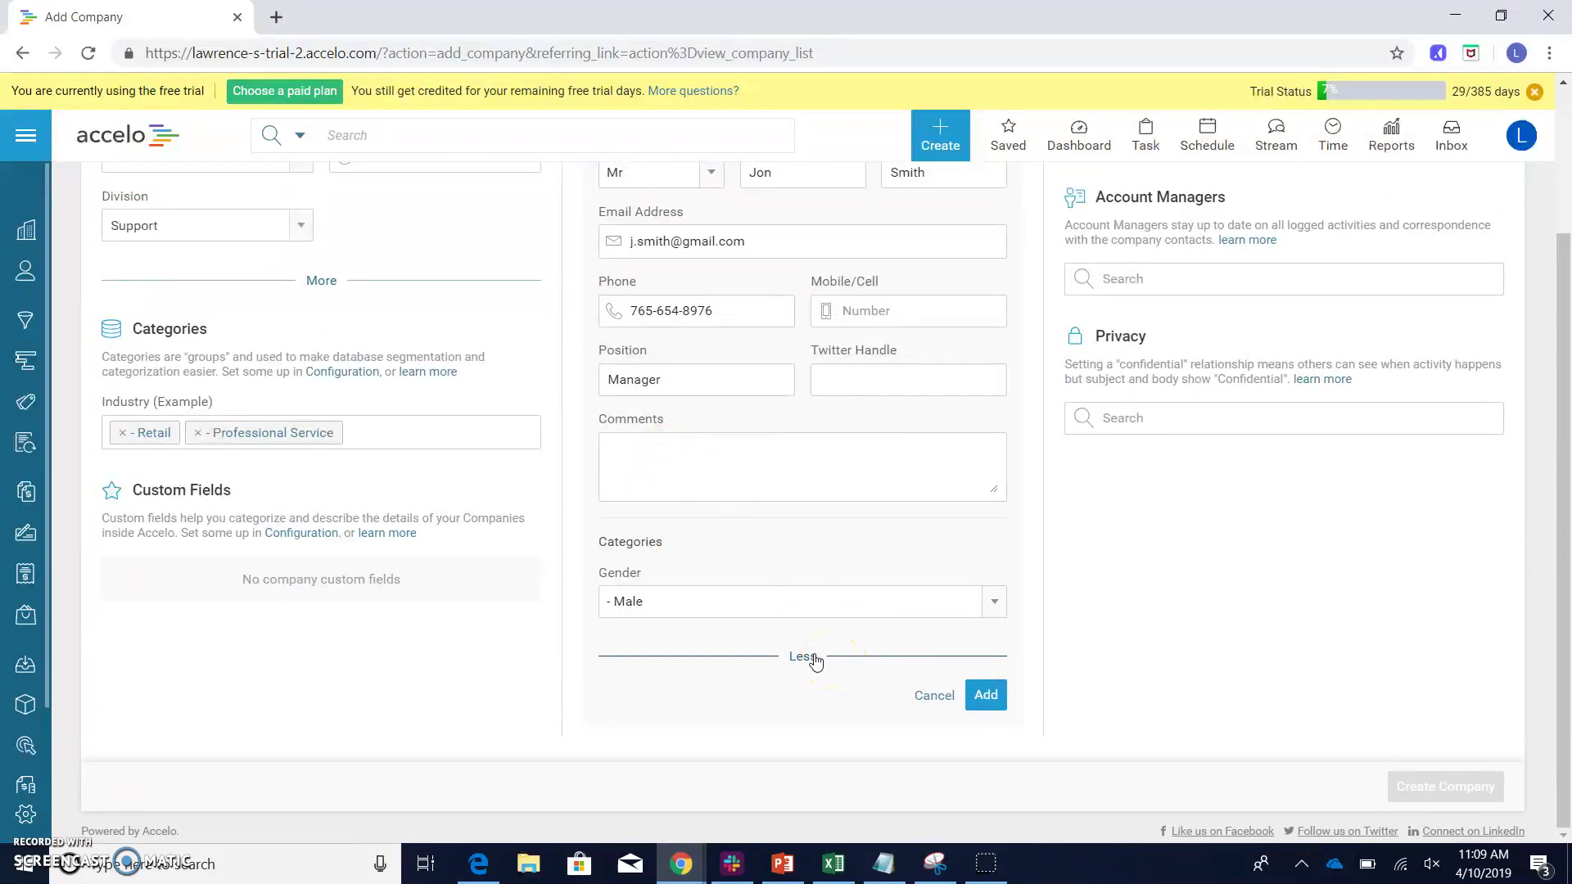
left_click(813, 654)
scroll(730, 591, "down", 1)
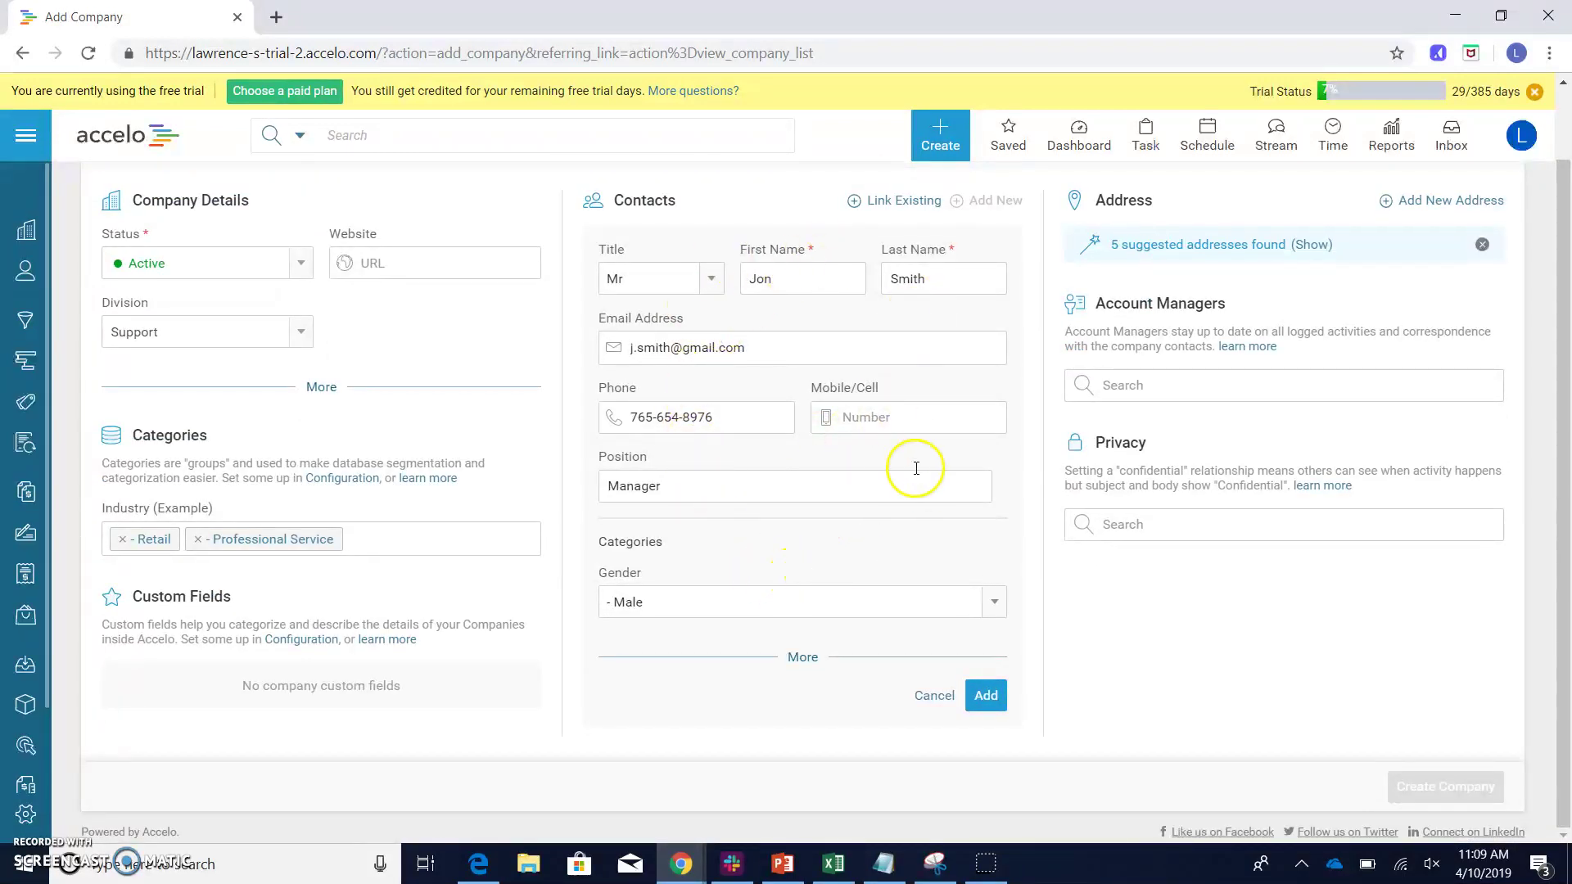
scroll(881, 507, "up", 1)
scroll(885, 541, "down", 1)
left_click(986, 697)
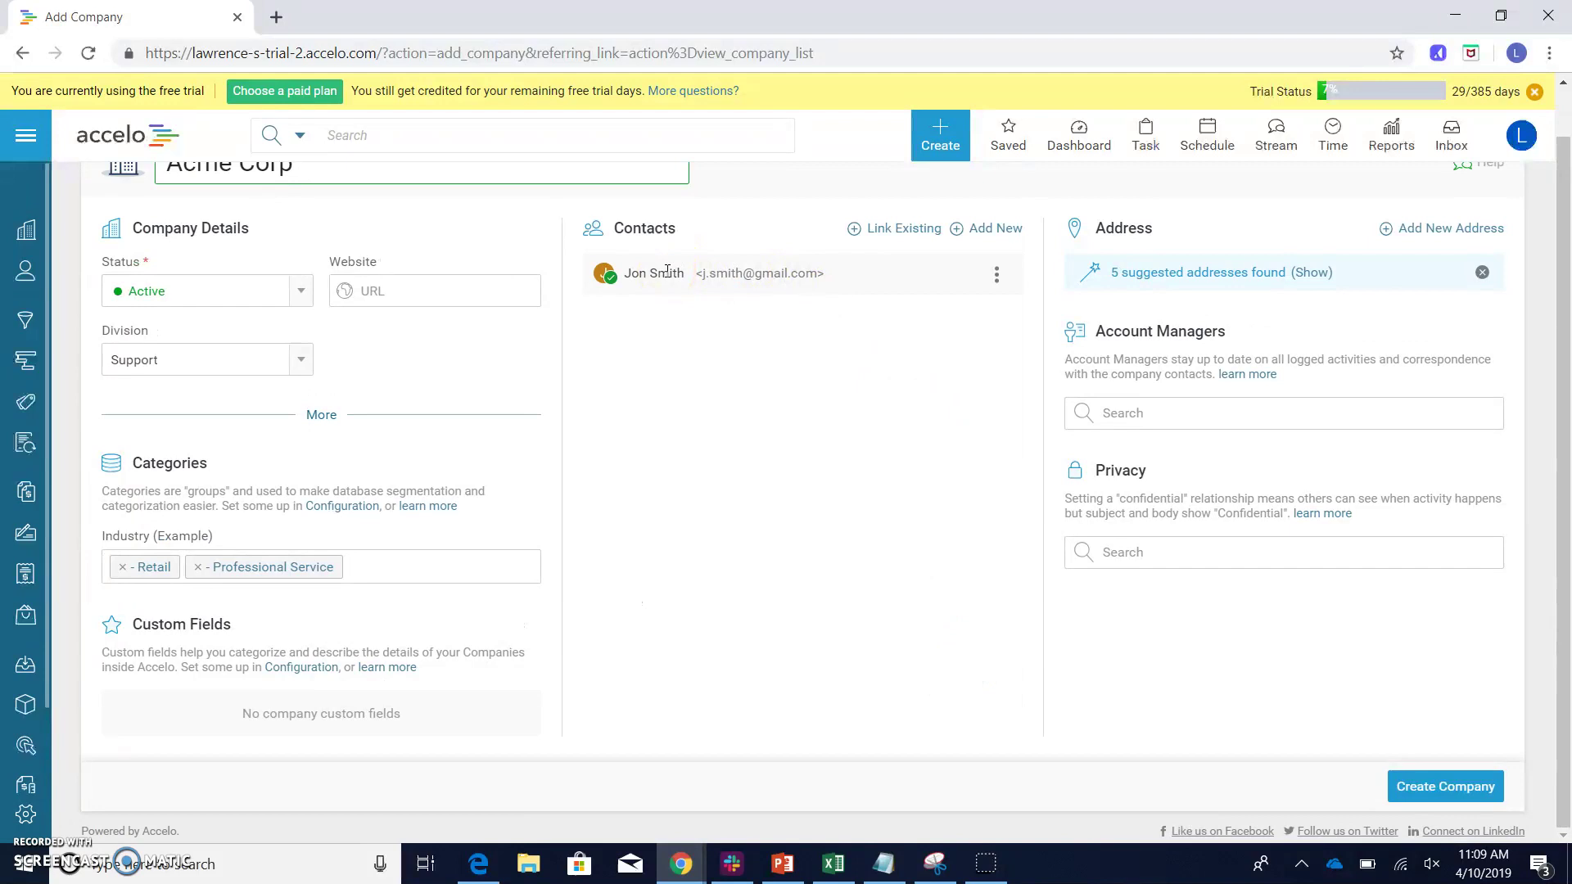
scroll(665, 274, "up", 1)
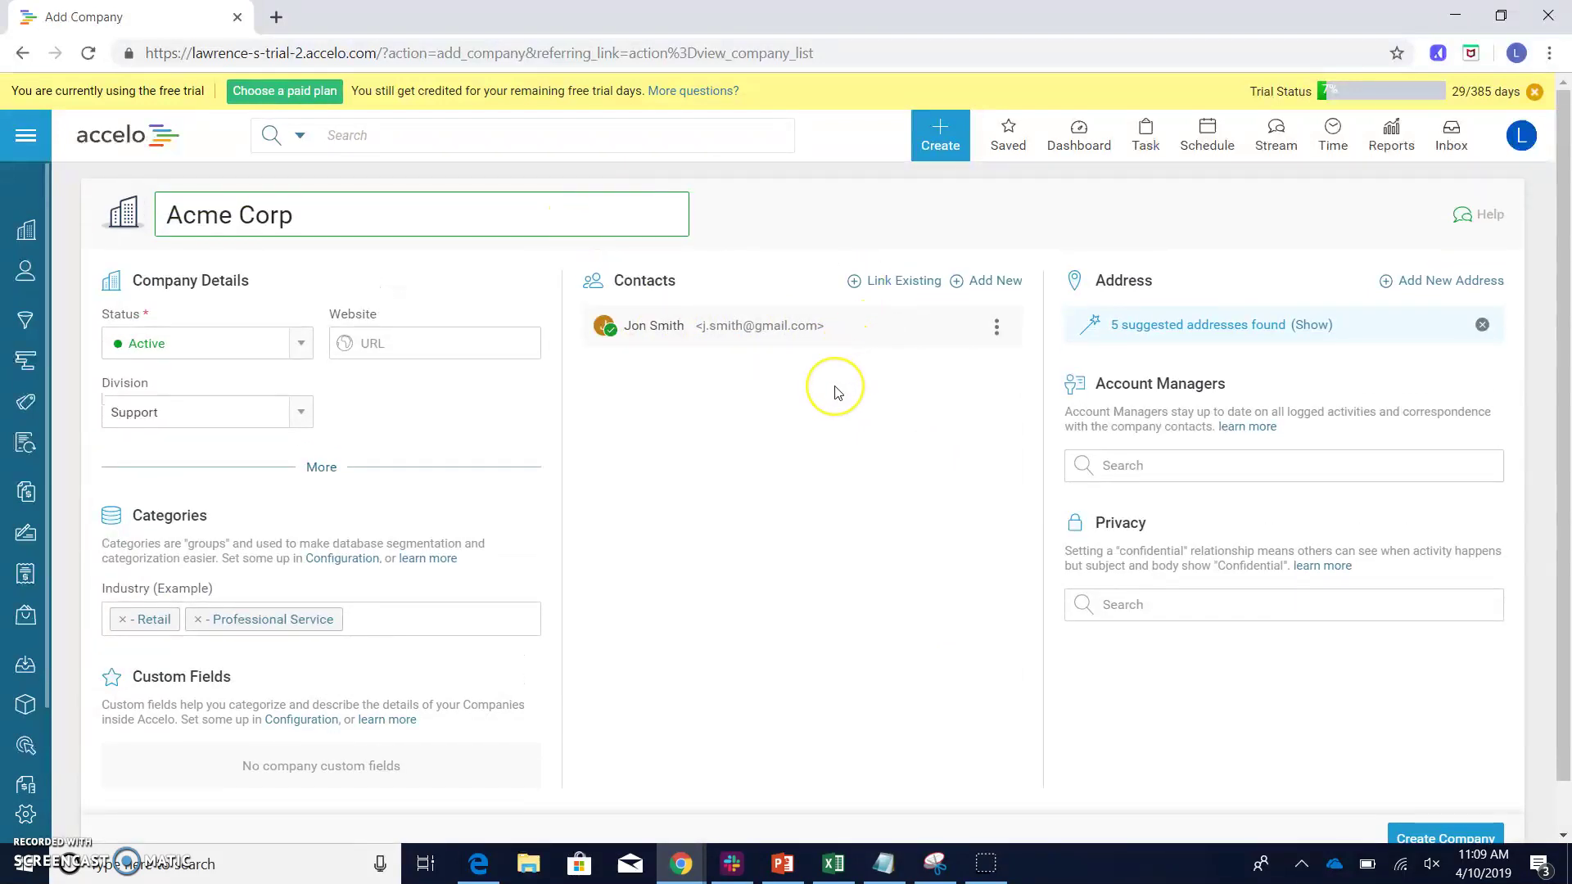
left_click(958, 290)
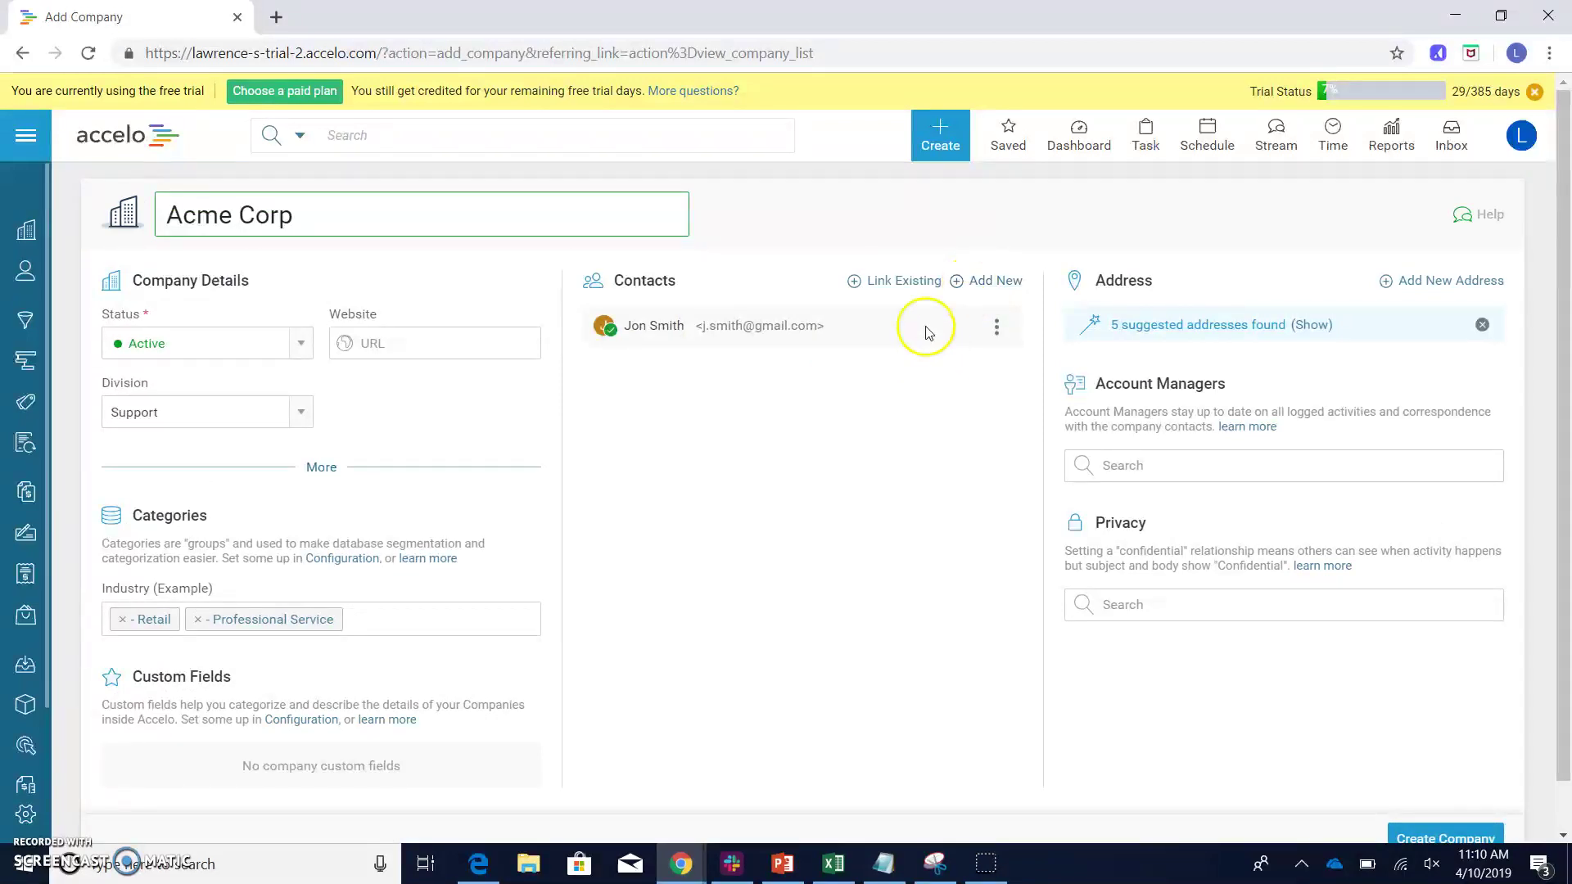
left_click(875, 284)
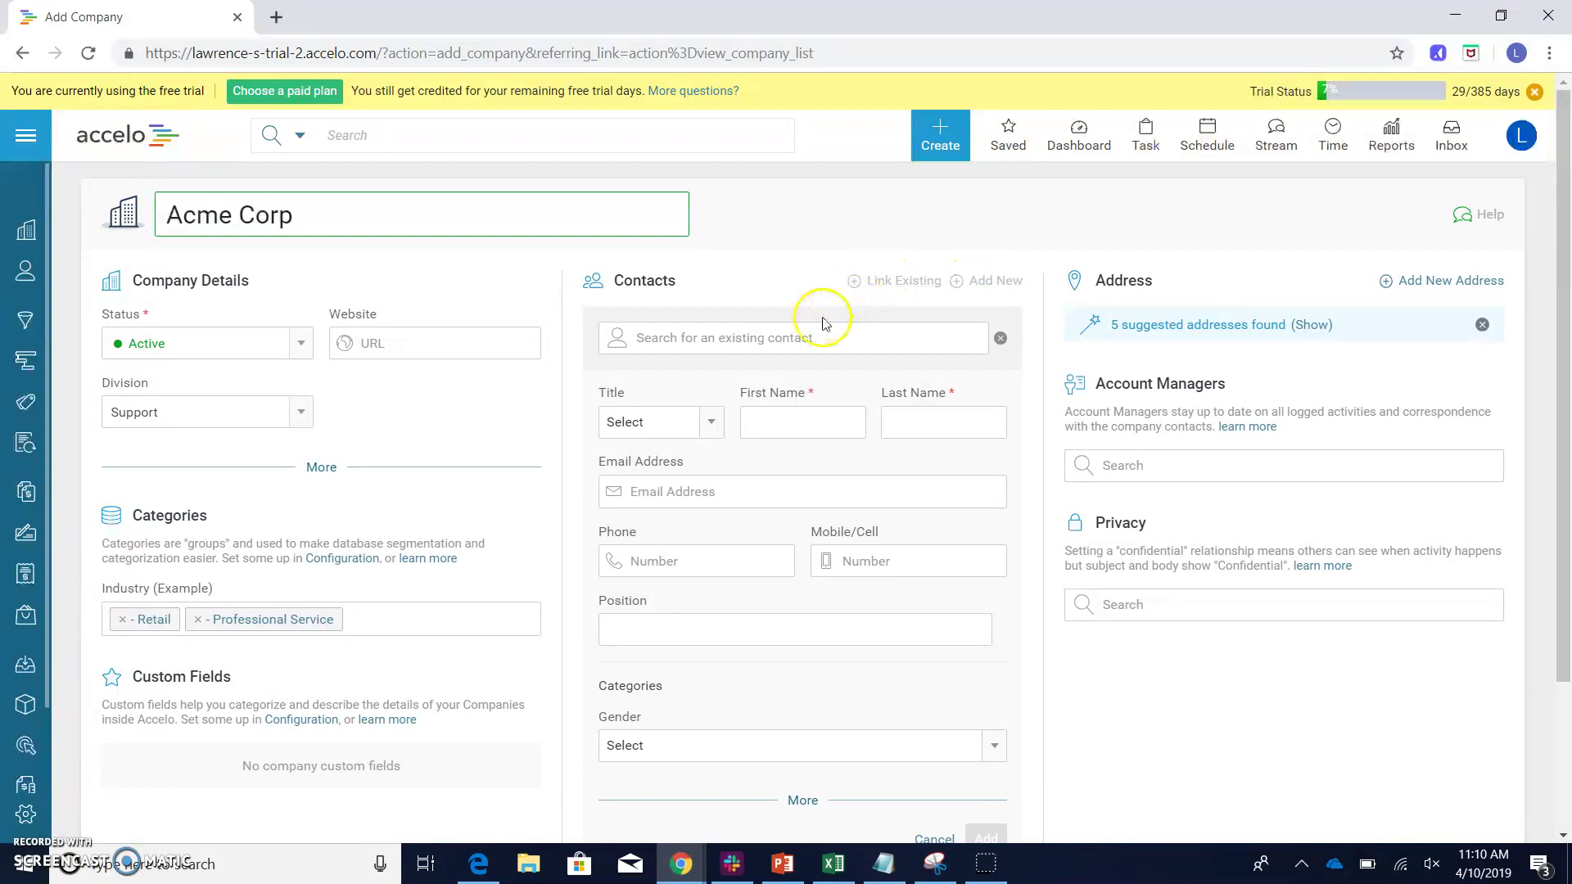
scroll(799, 327, "down", 2)
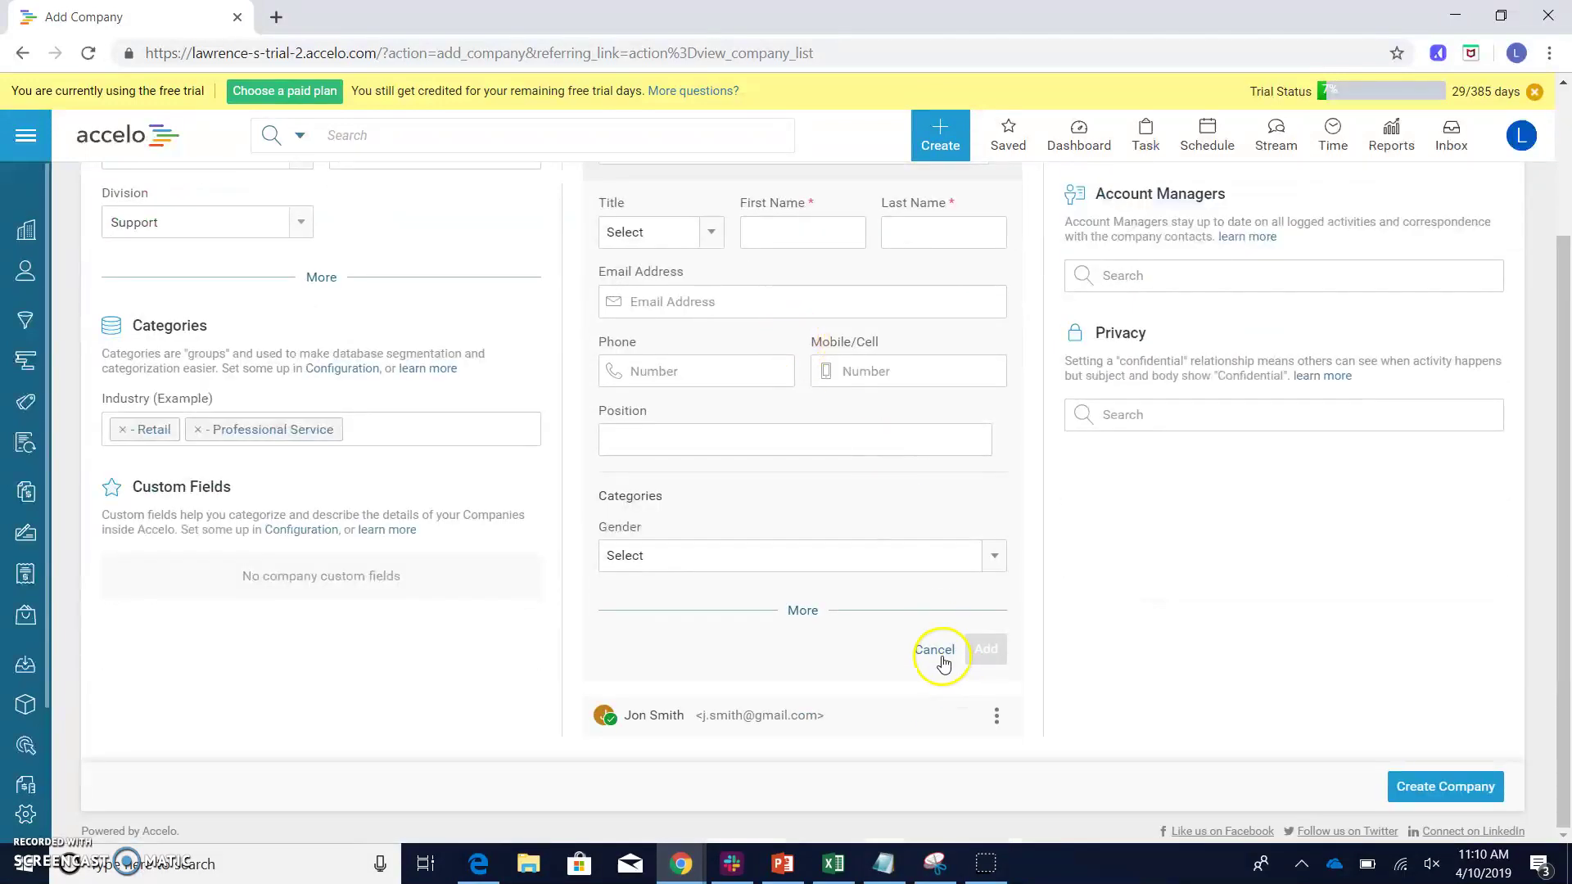
left_click(936, 651)
scroll(821, 560, "up", 1)
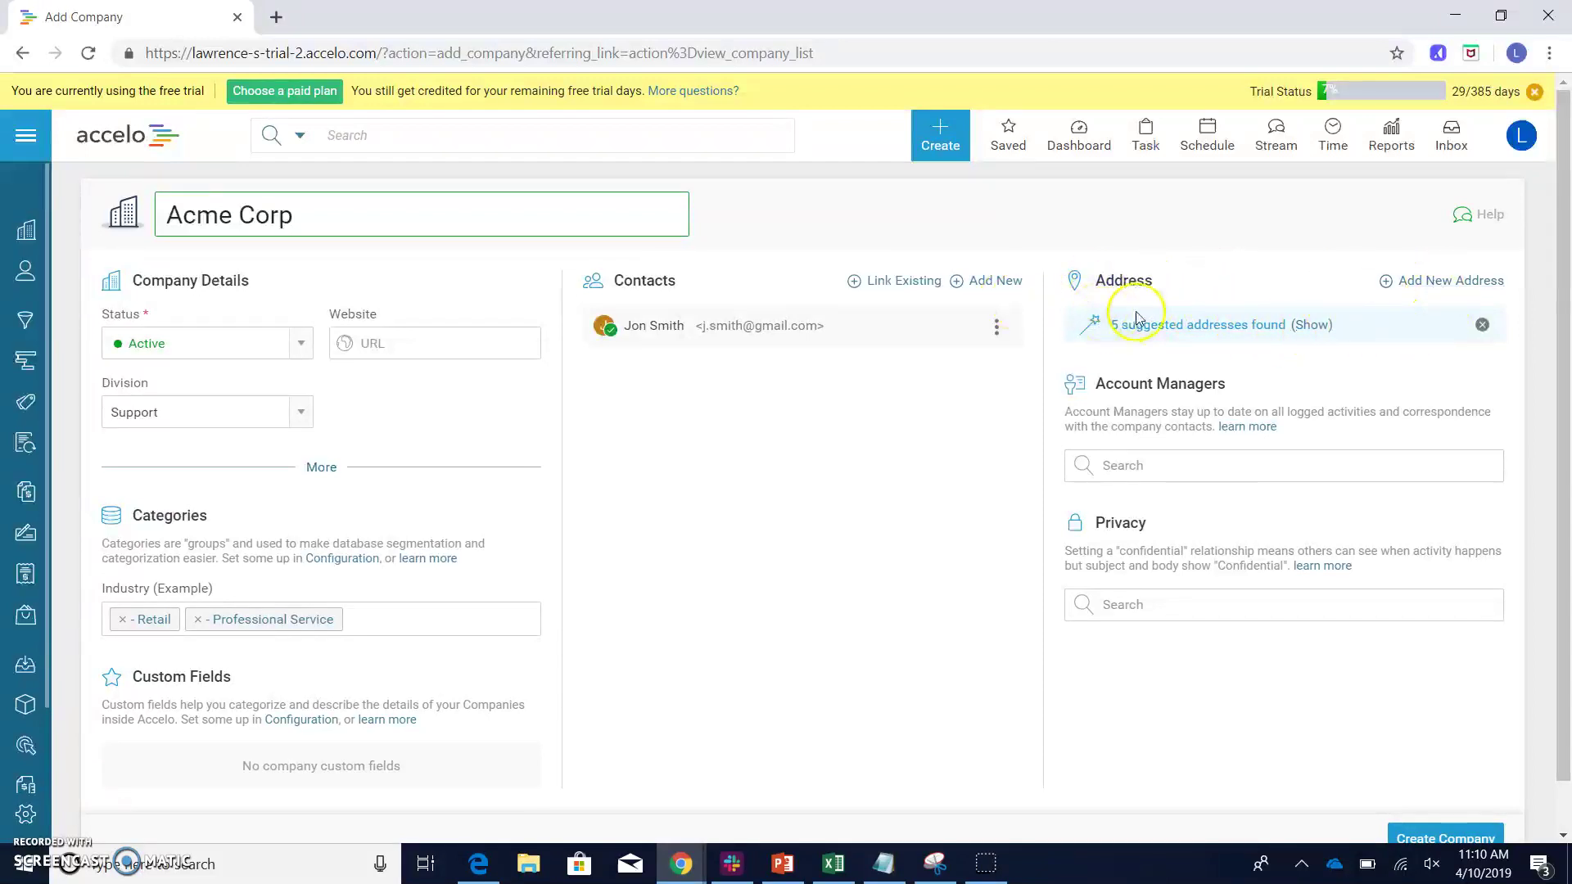
Skip adding an address and assign the trial's own user as account manager.
left_click(1403, 287)
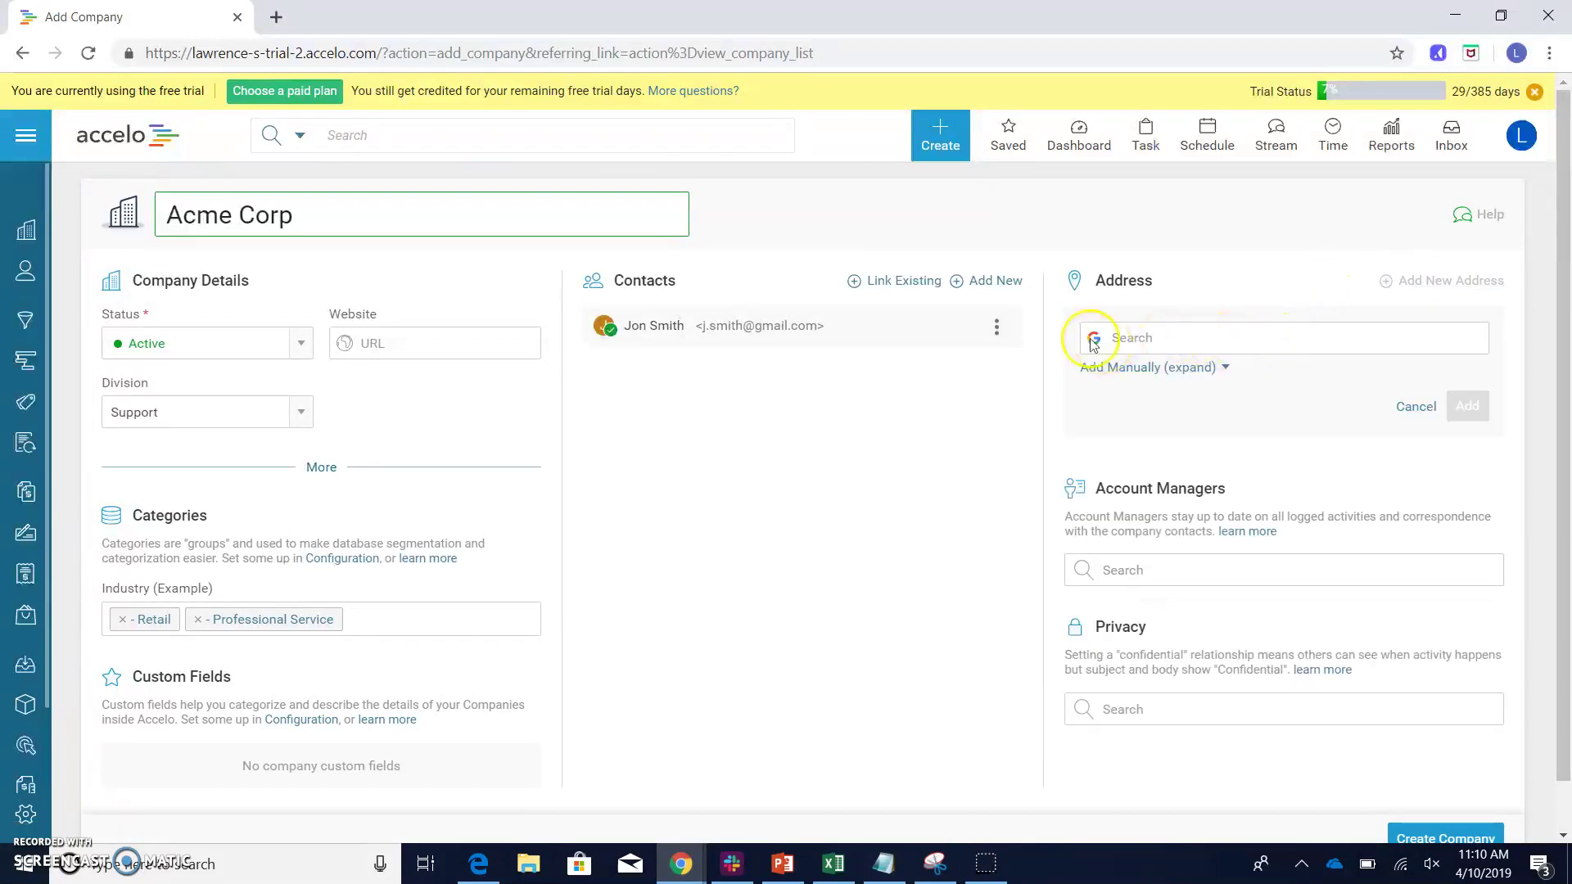
left_click(1408, 406)
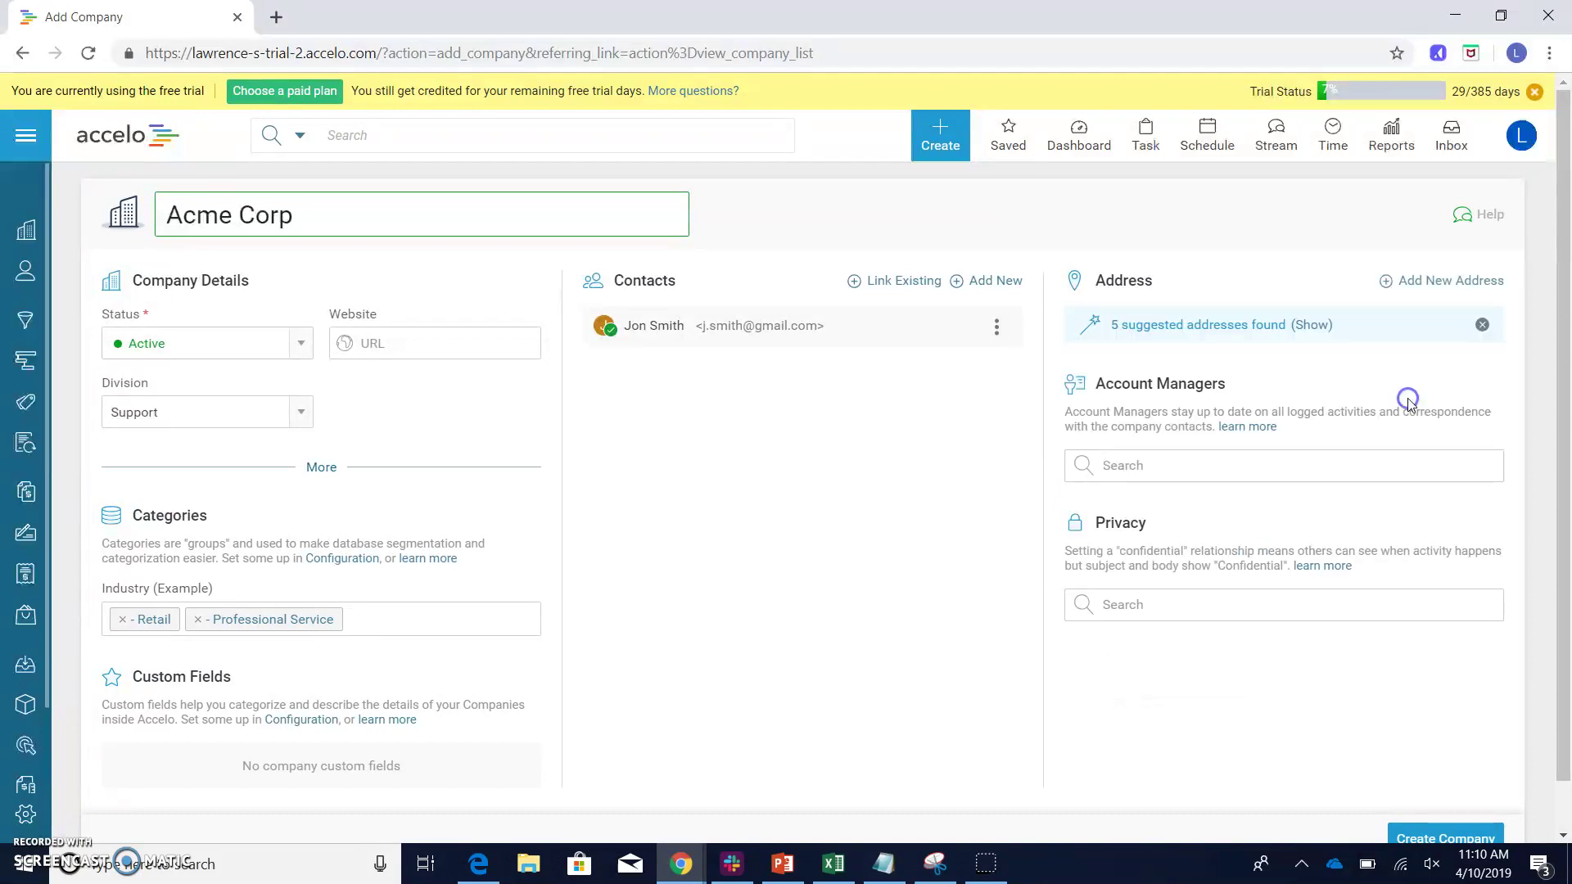
left_click(1180, 474)
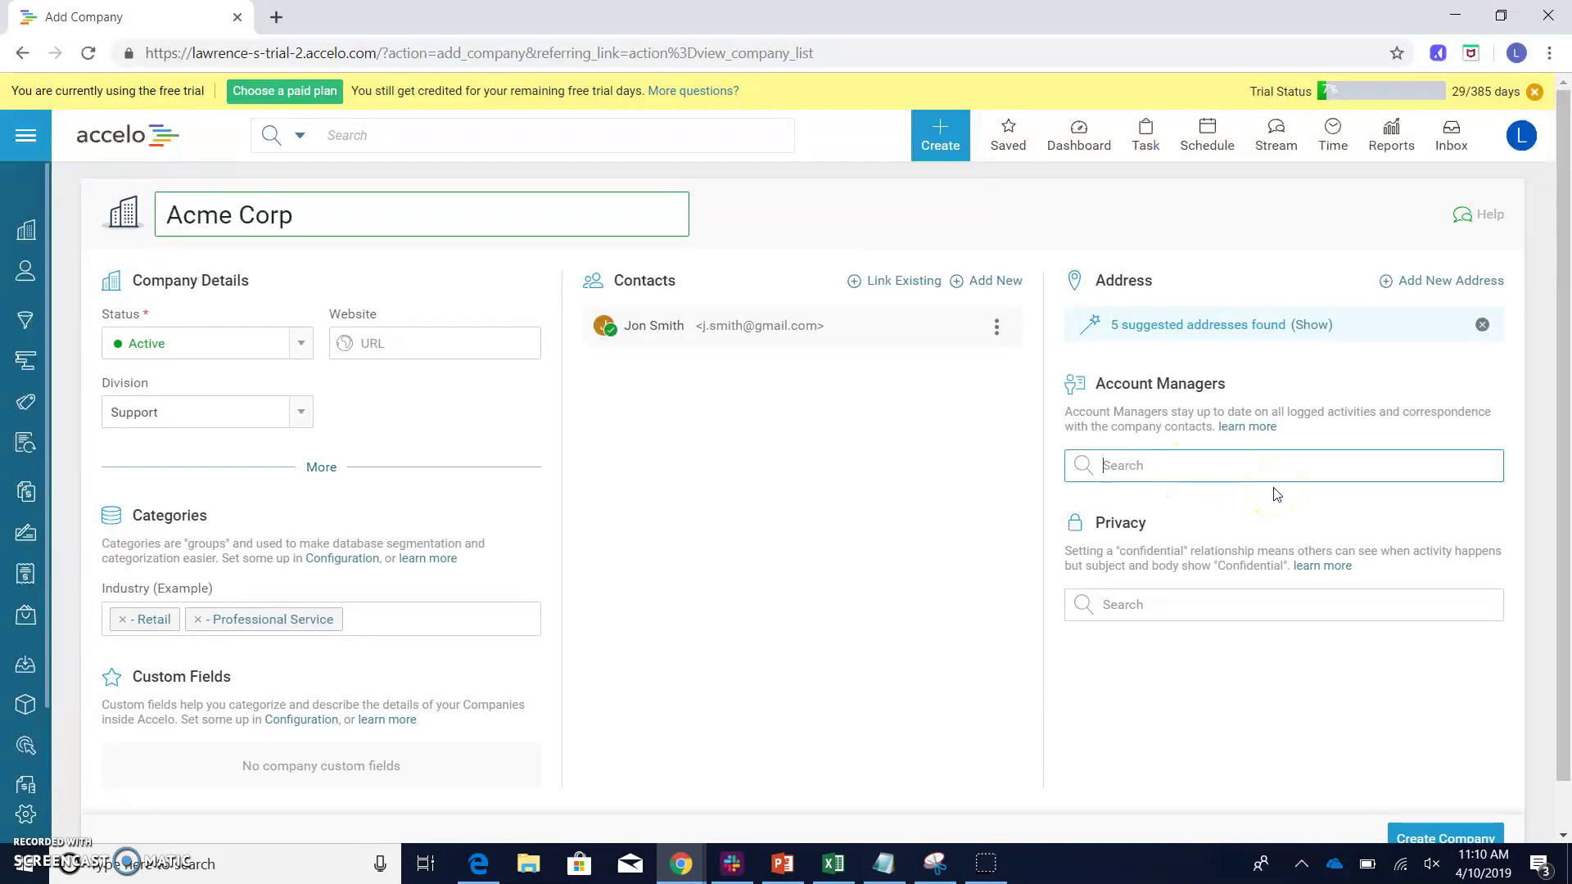
type("l")
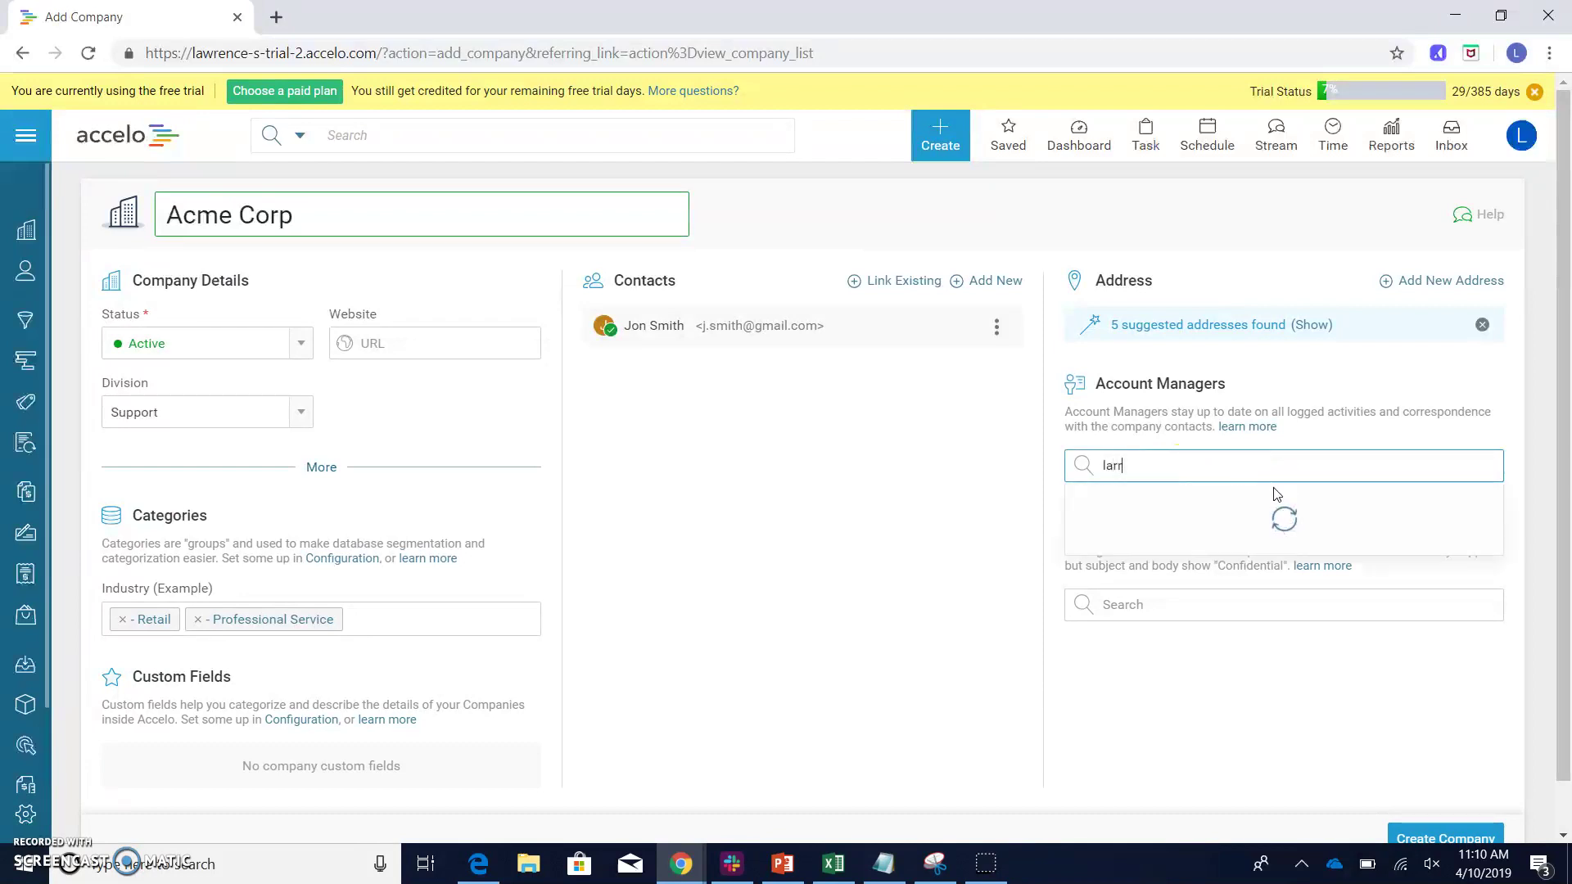
type("arr")
left_click(1212, 512)
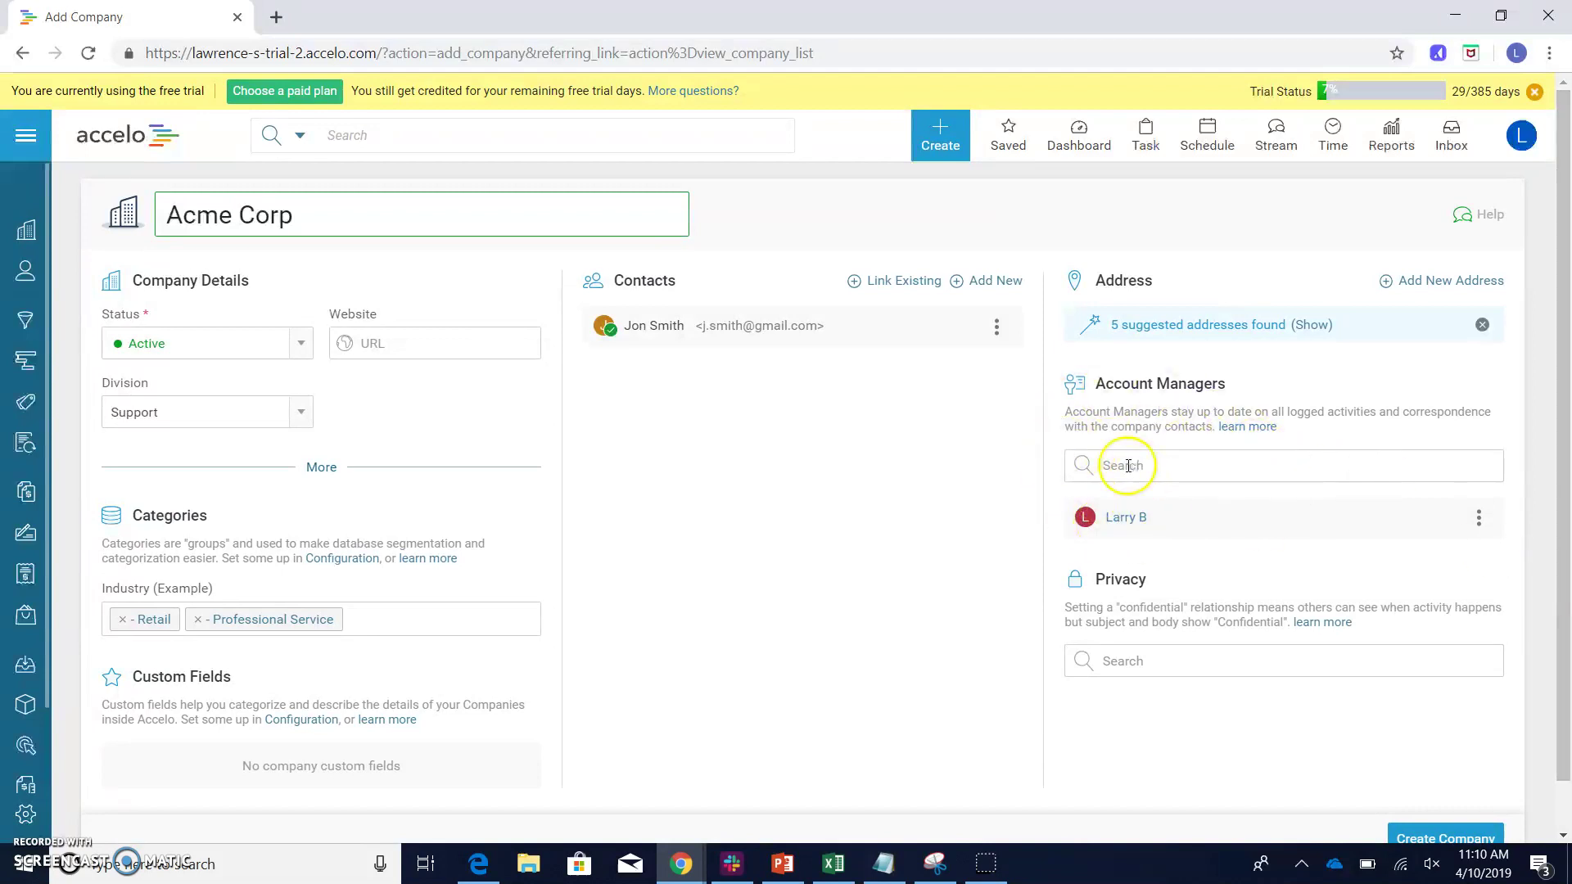
scroll(1122, 524, "down", 1)
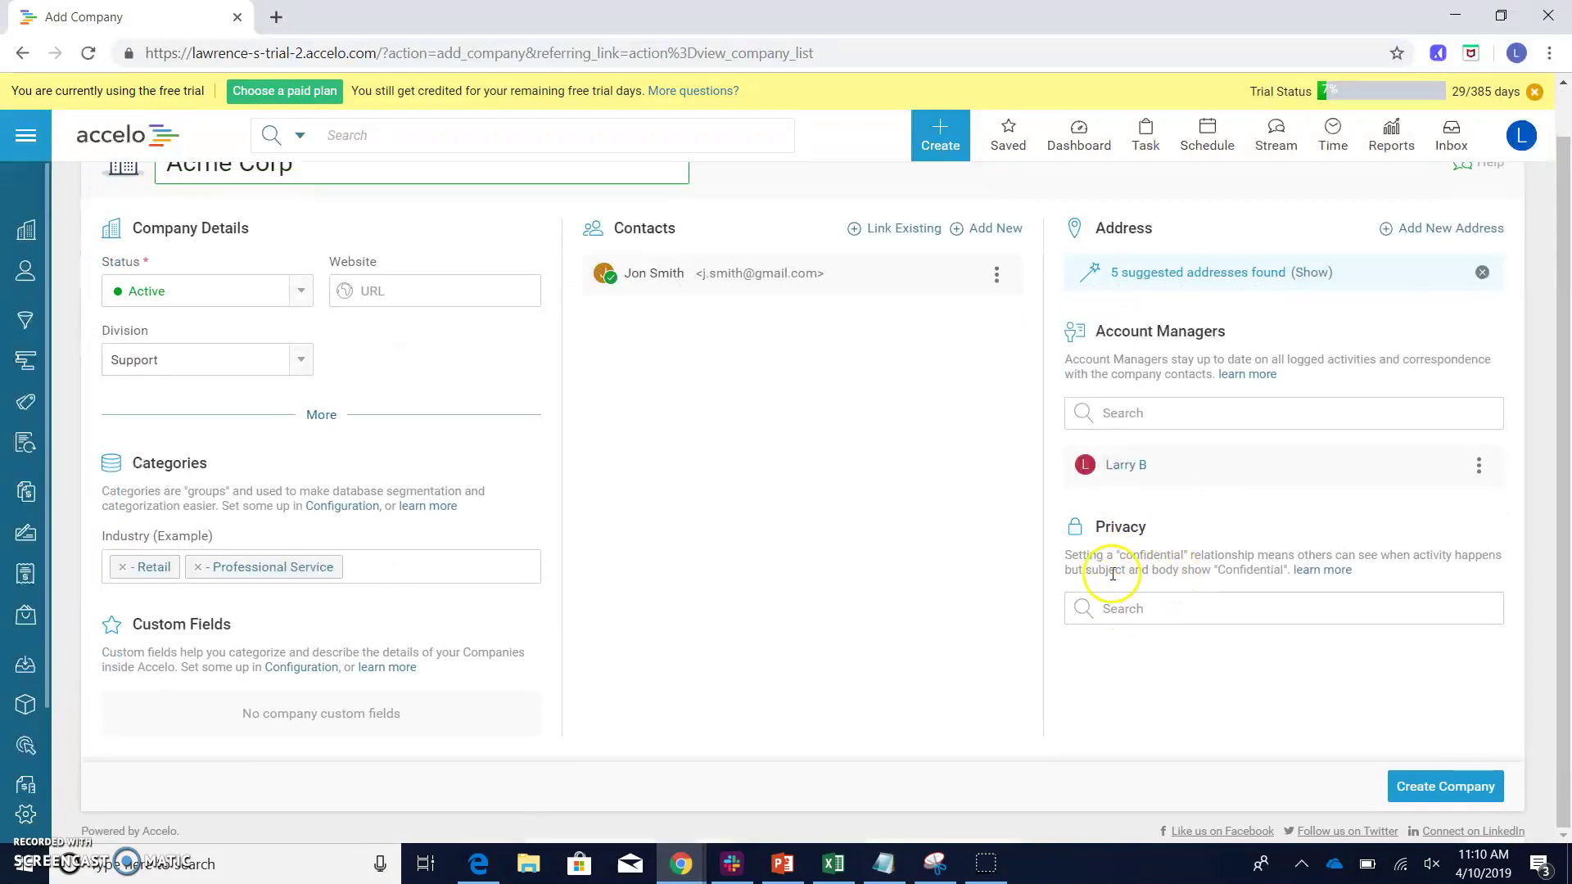
Adjust the company's privacy access setting.
left_click(1153, 606)
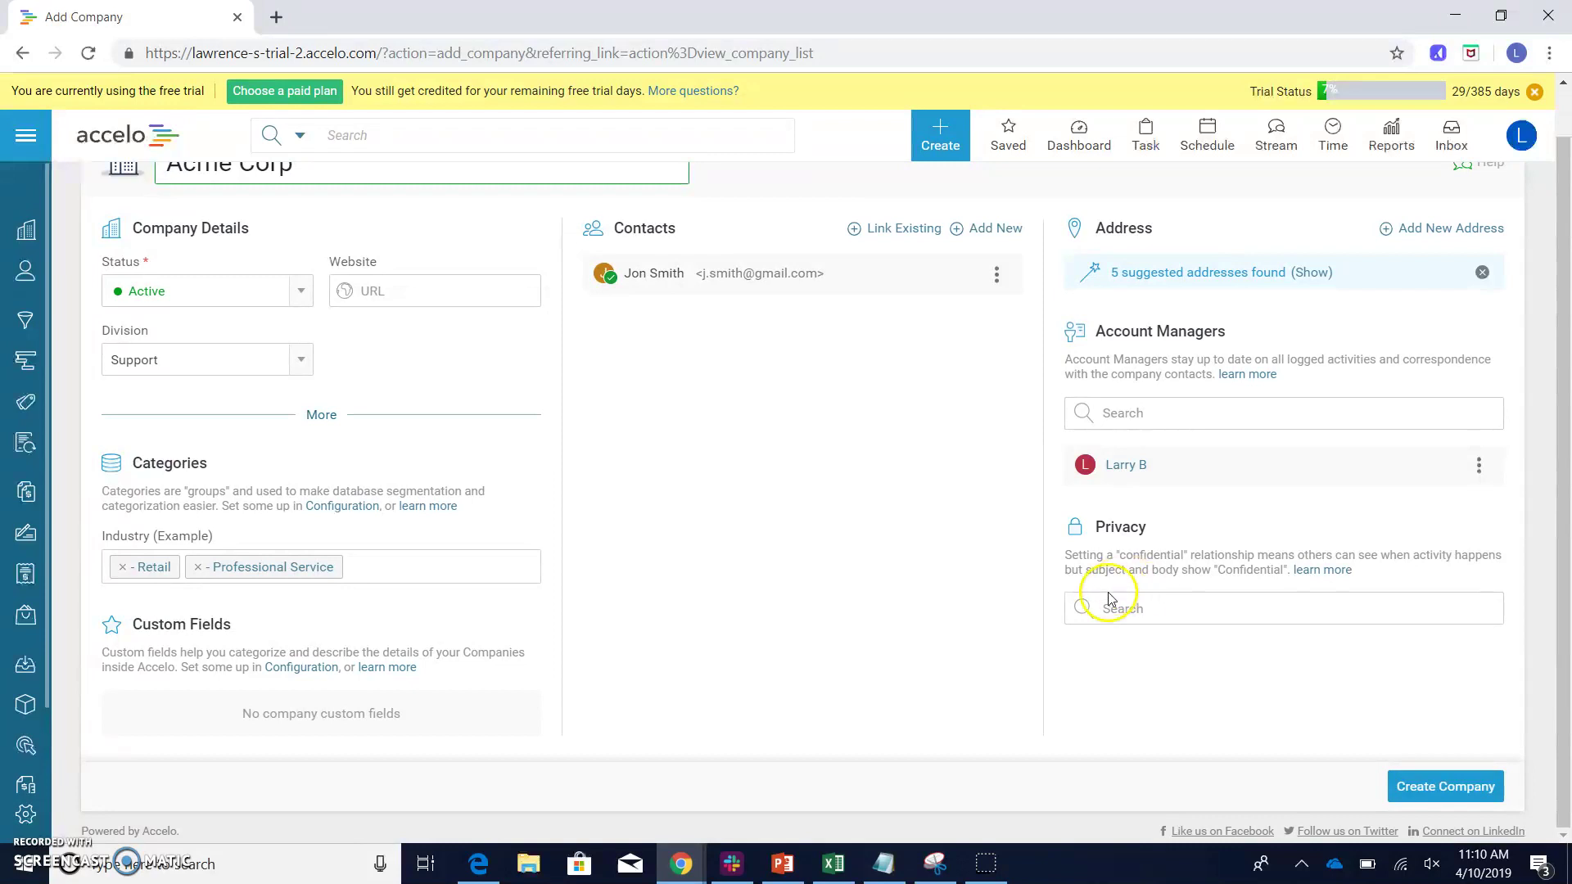
scroll(1116, 529, "up", 1)
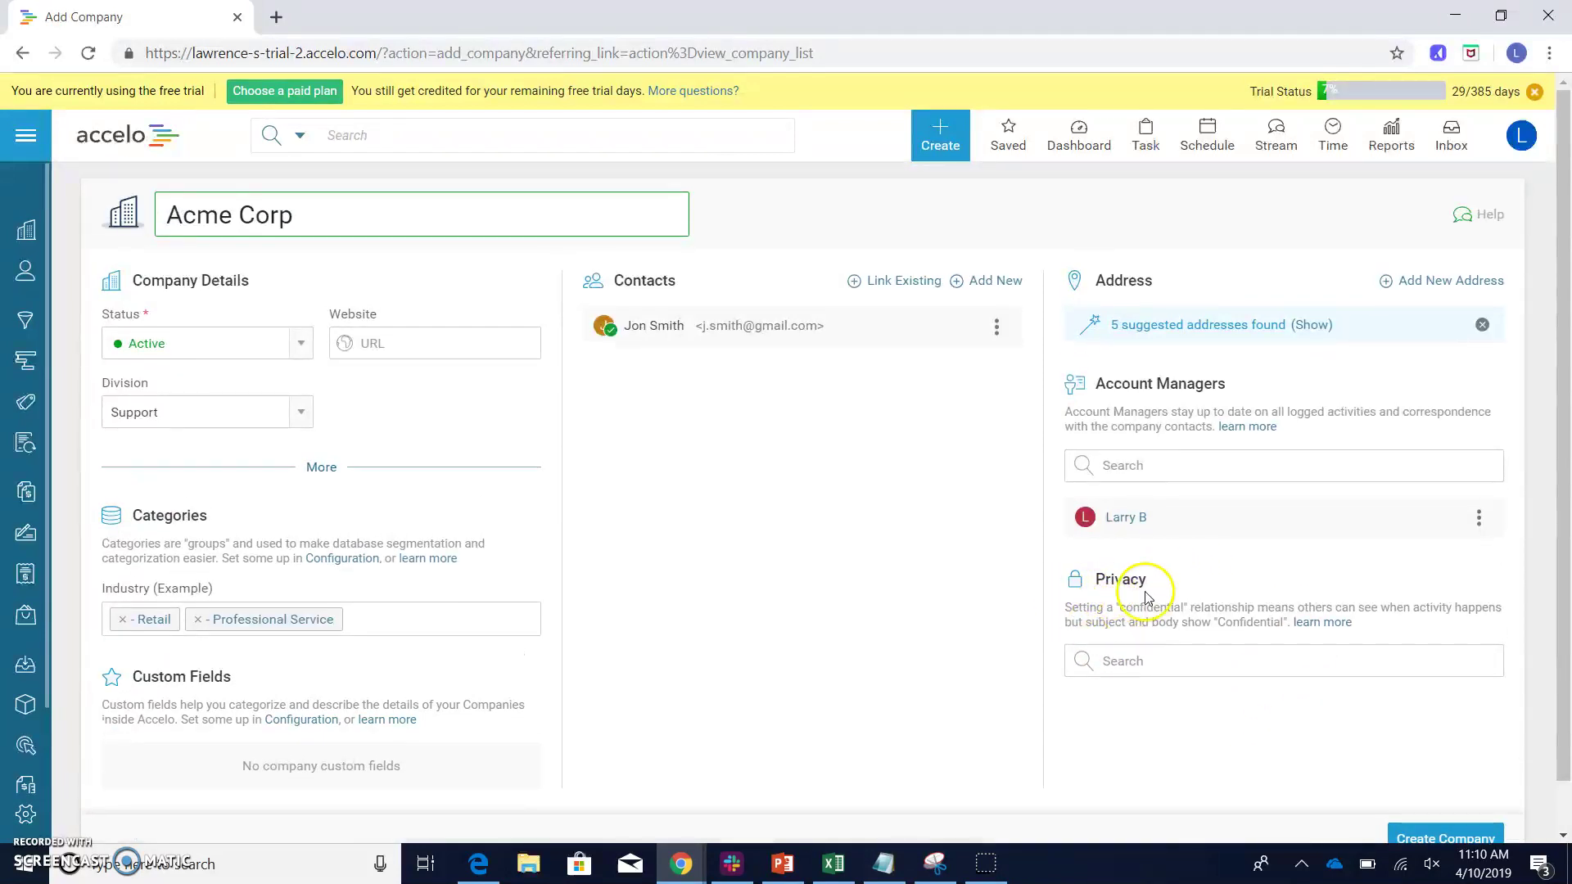
scroll(1106, 589, "down", 1)
left_click(1098, 610)
scroll(1101, 623, "up", 1)
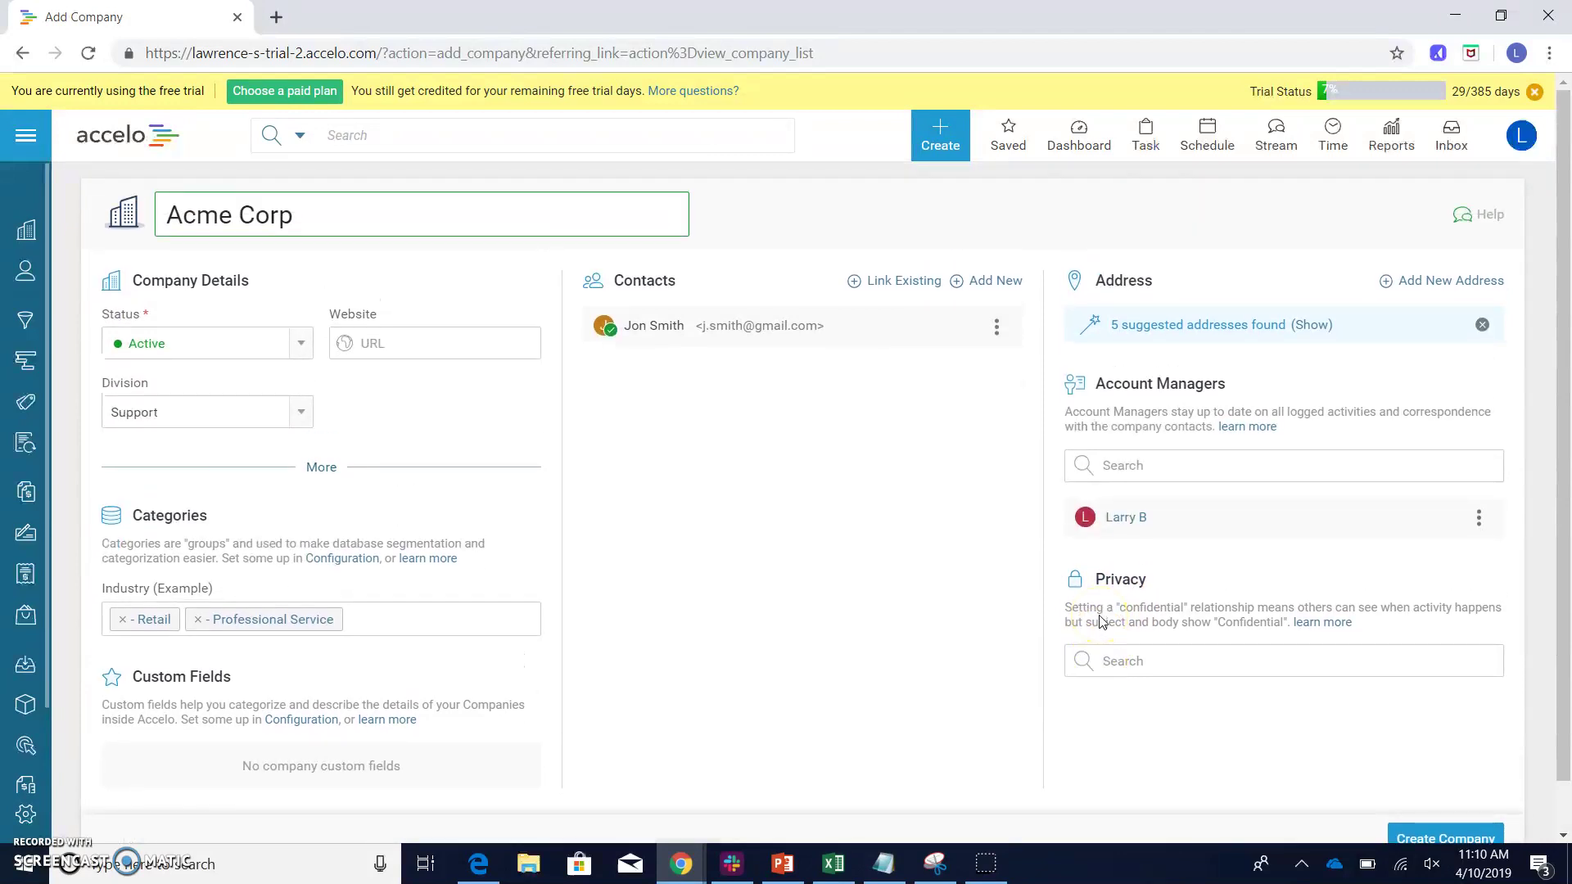
scroll(754, 557, "down", 1)
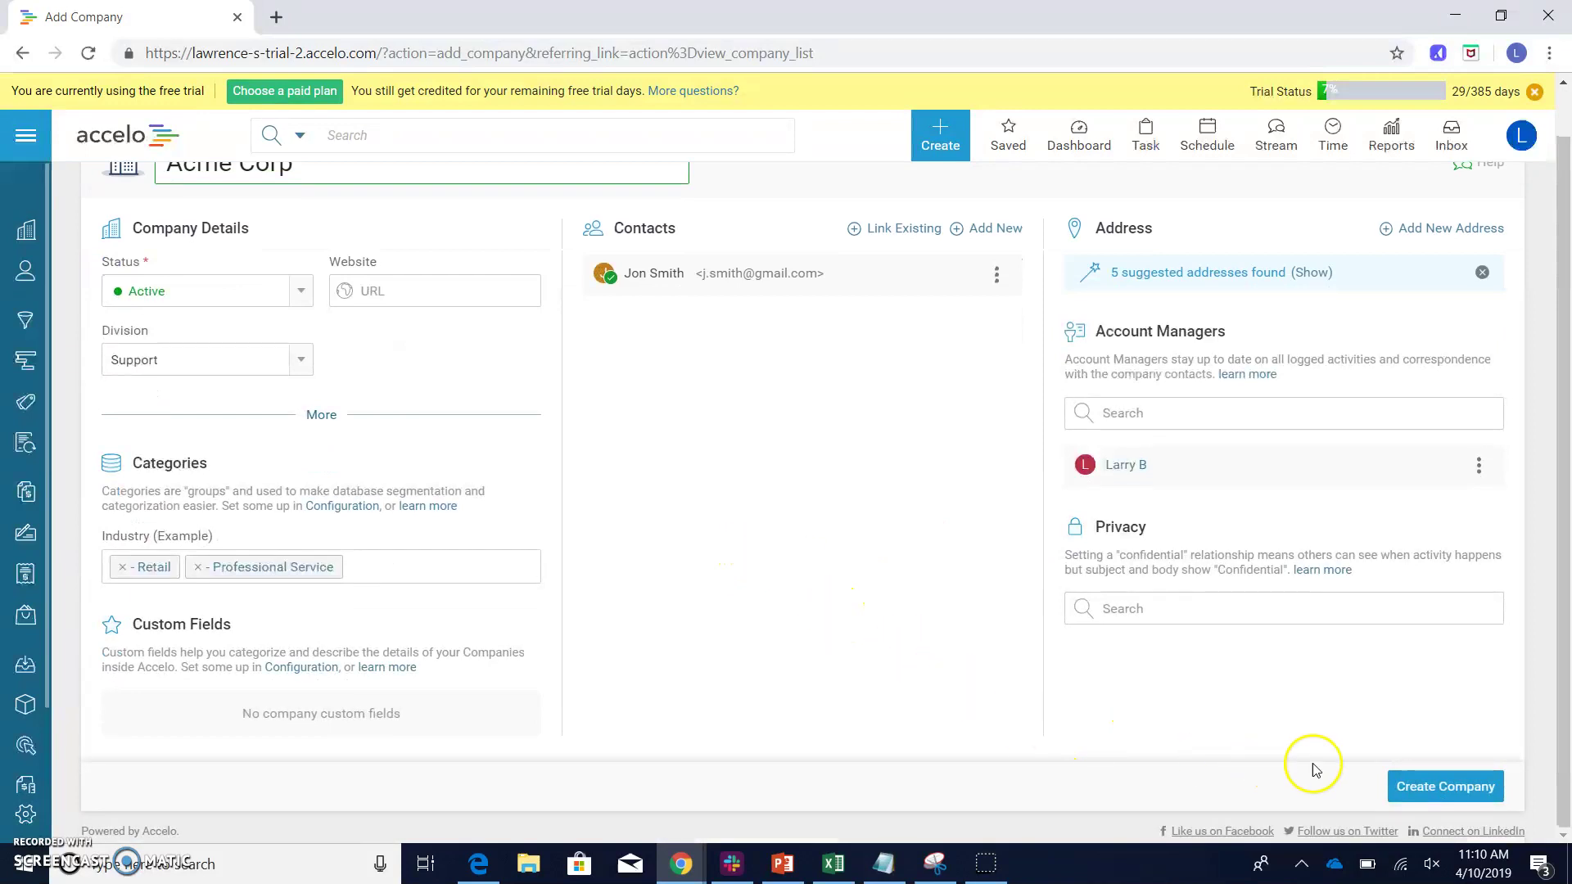
Create Acme Corp and review its overview: Active, Support, Retail and Professional Service.
left_click(1446, 791)
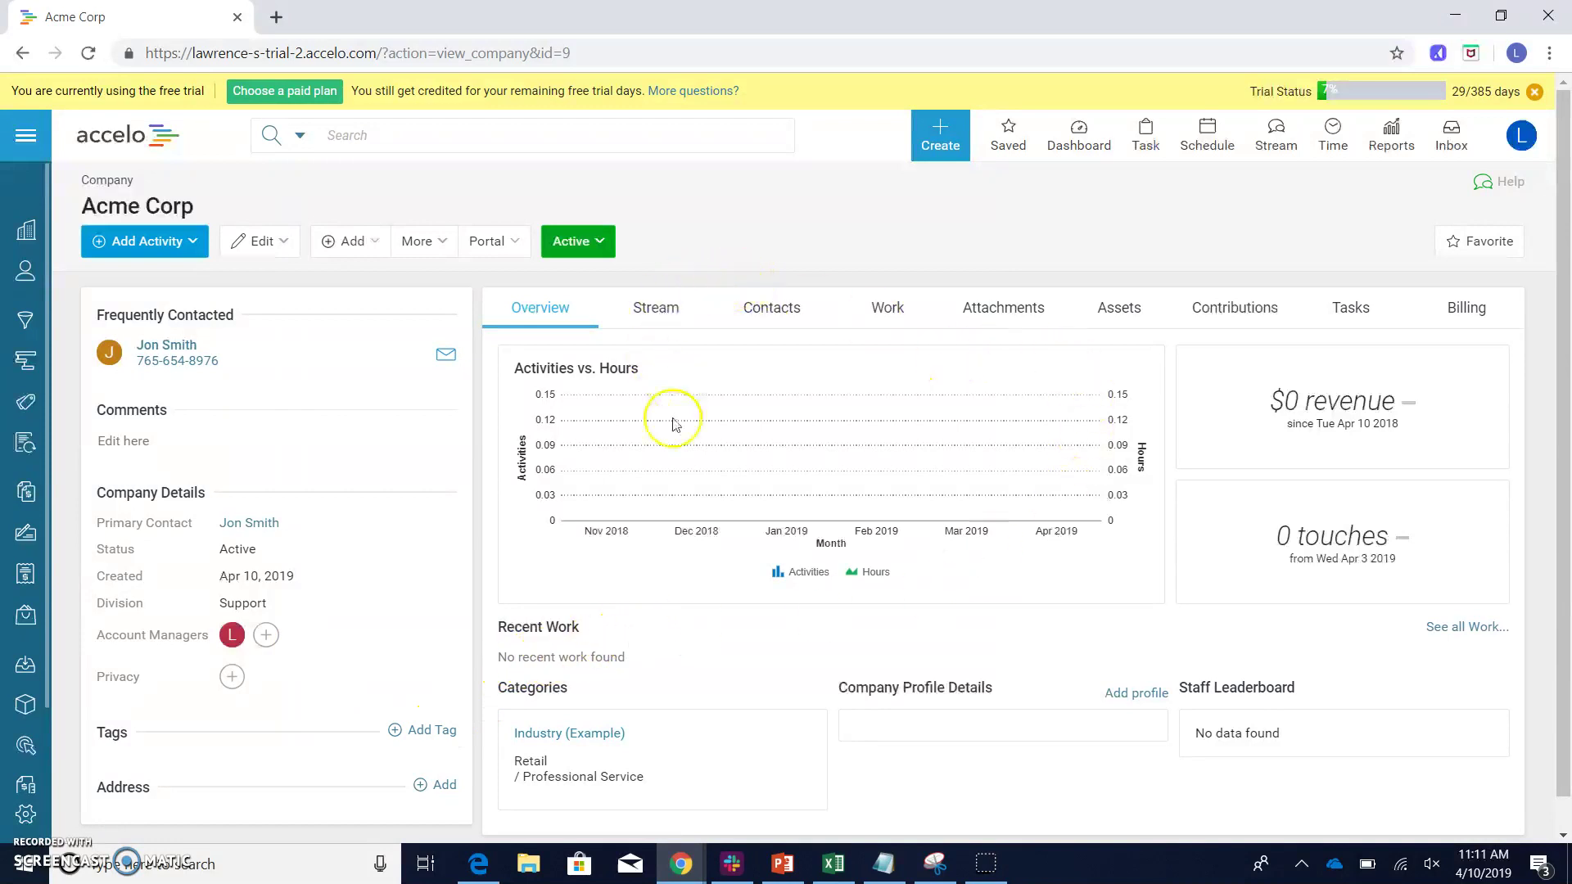
scroll(610, 498, "down", 1)
scroll(610, 498, "up", 1)
scroll(327, 533, "down", 1)
scroll(598, 483, "up", 1)
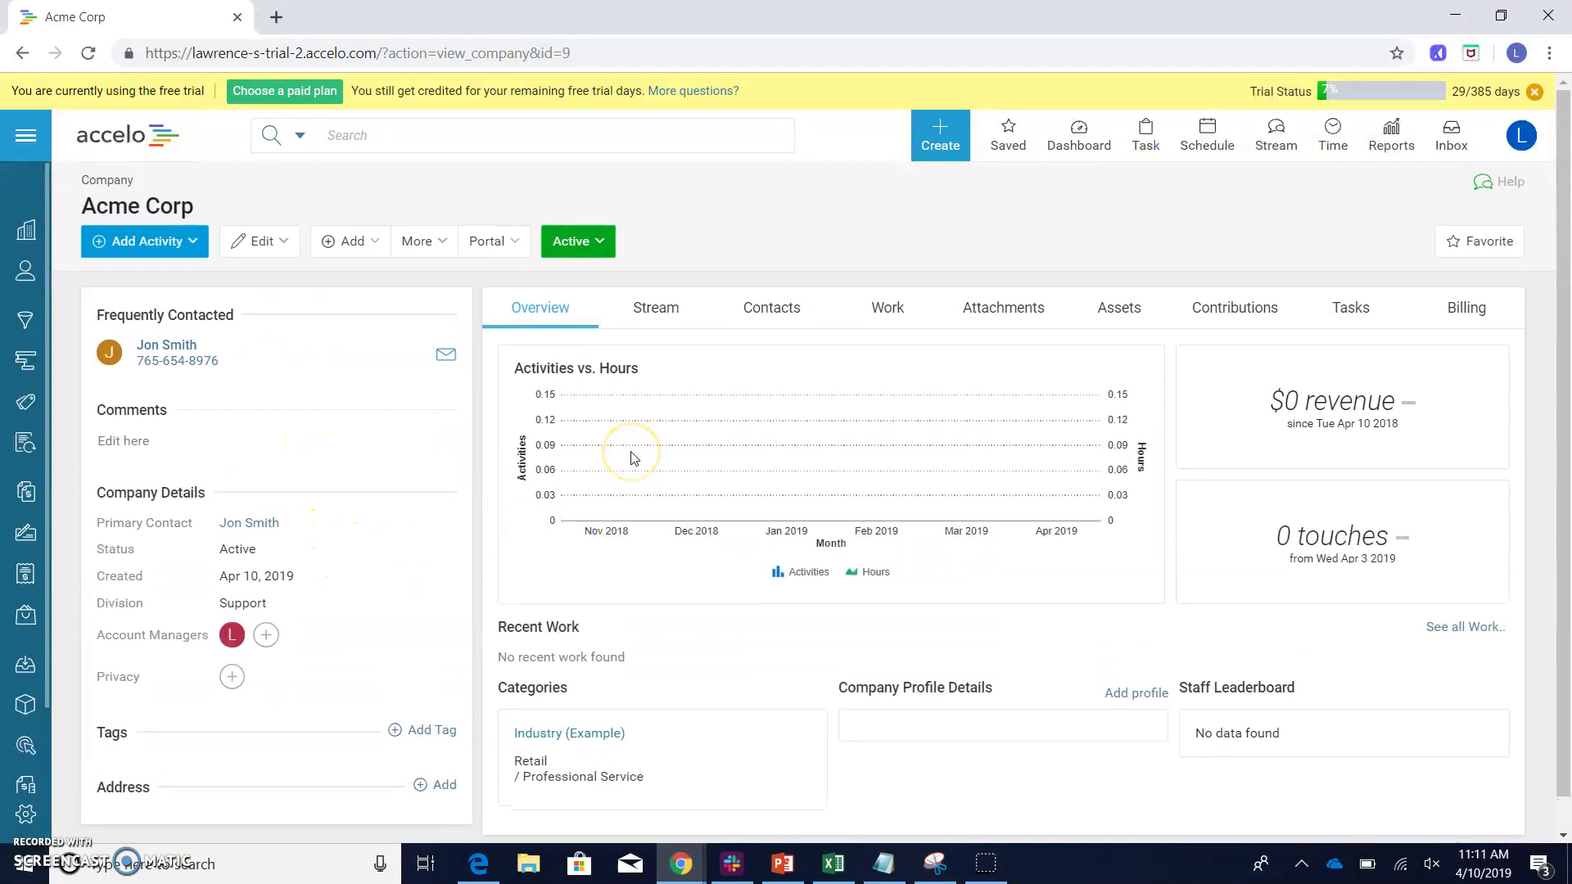